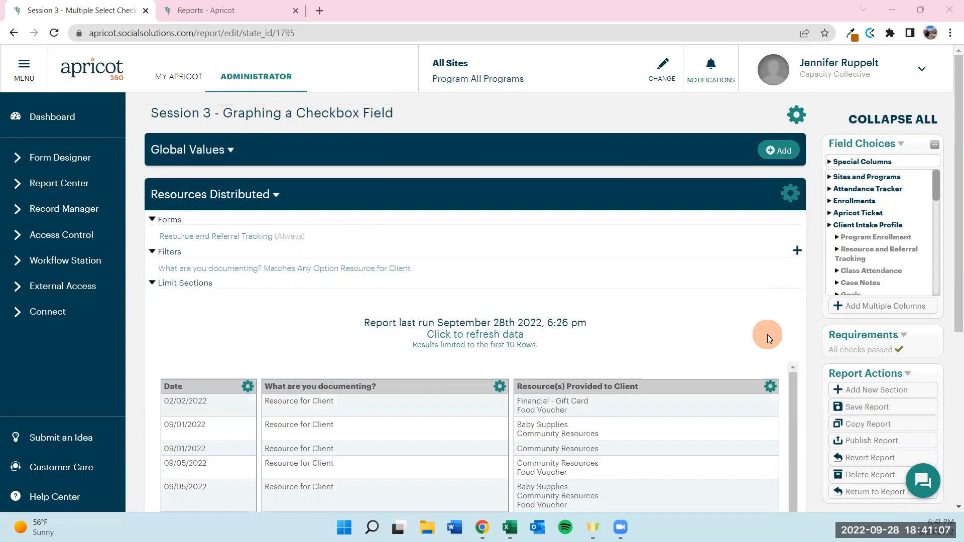
- Turn on the graph for the Resources Distributed section and apply the change
scroll(713, 335, "down", 1)
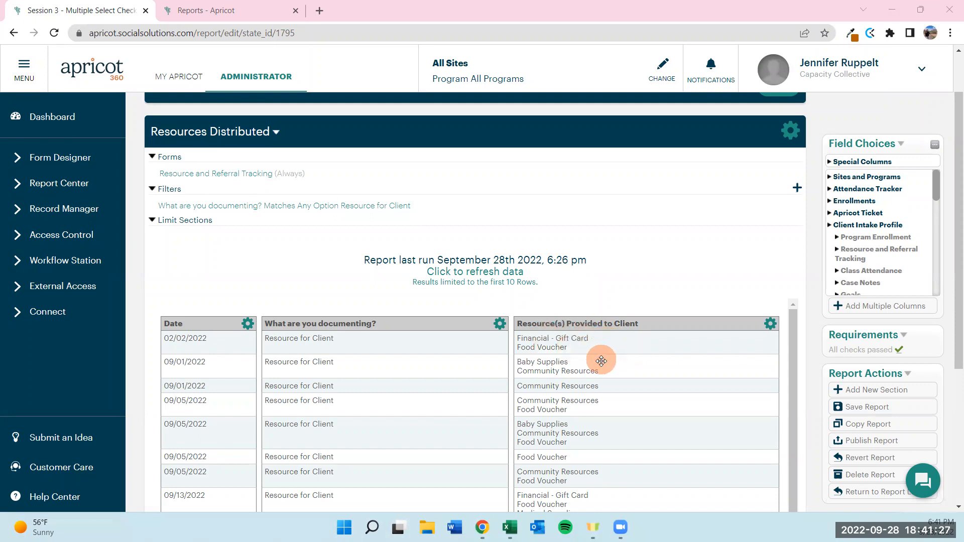
scroll(541, 353, "down", 1)
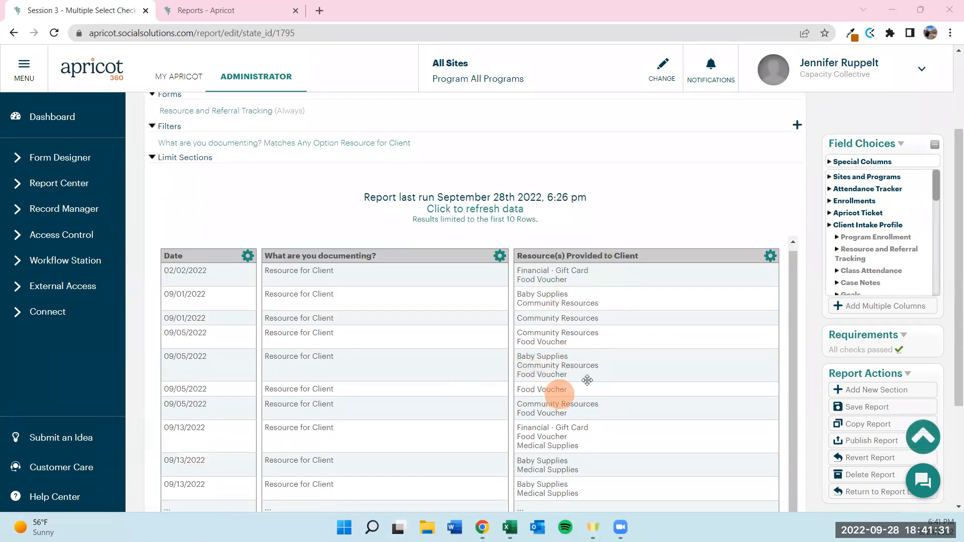
scroll(668, 380, "up", 1)
scroll(754, 225, "up", 2)
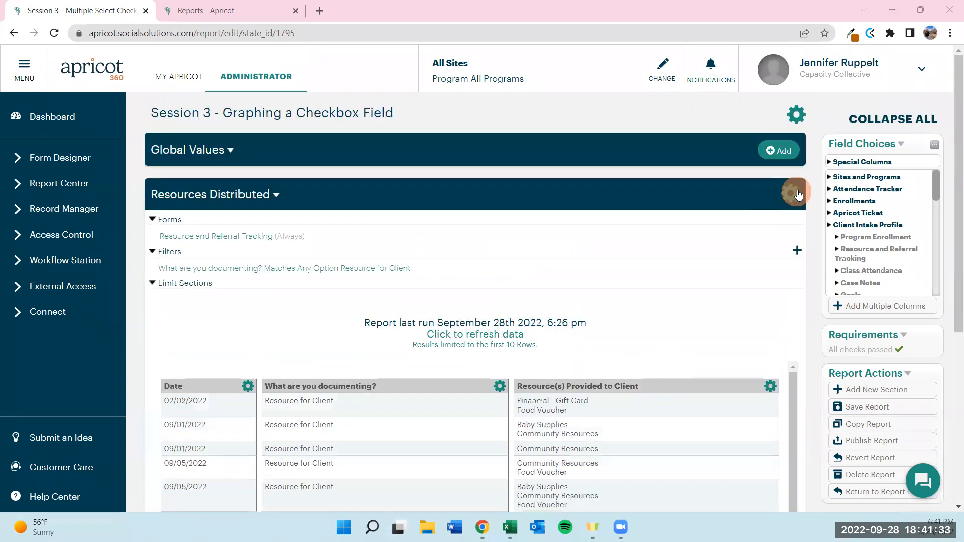
left_click(797, 196)
left_click(484, 372)
left_click(678, 471)
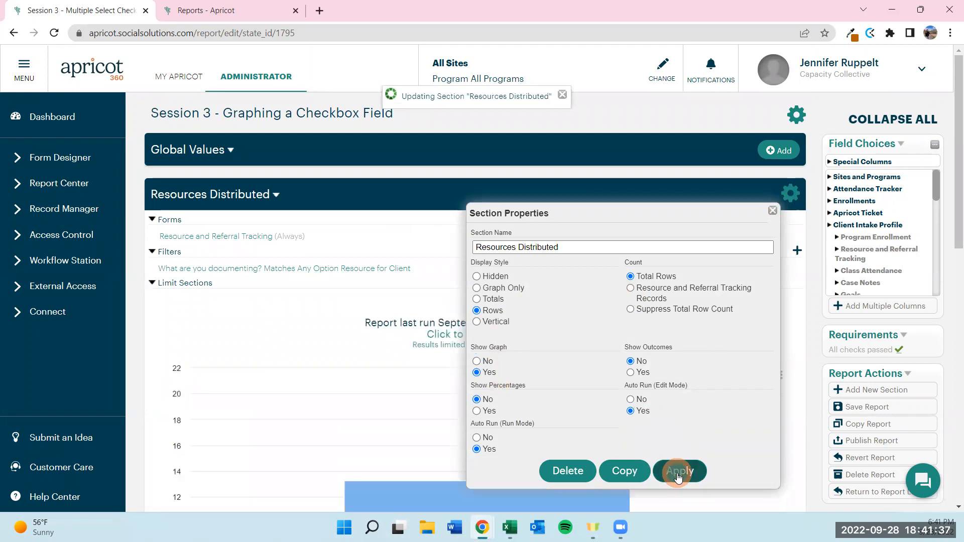
- Group the Resources Distributed section by the Resource(s) Provided to Client column and apply the change
scroll(706, 378, "down", 7)
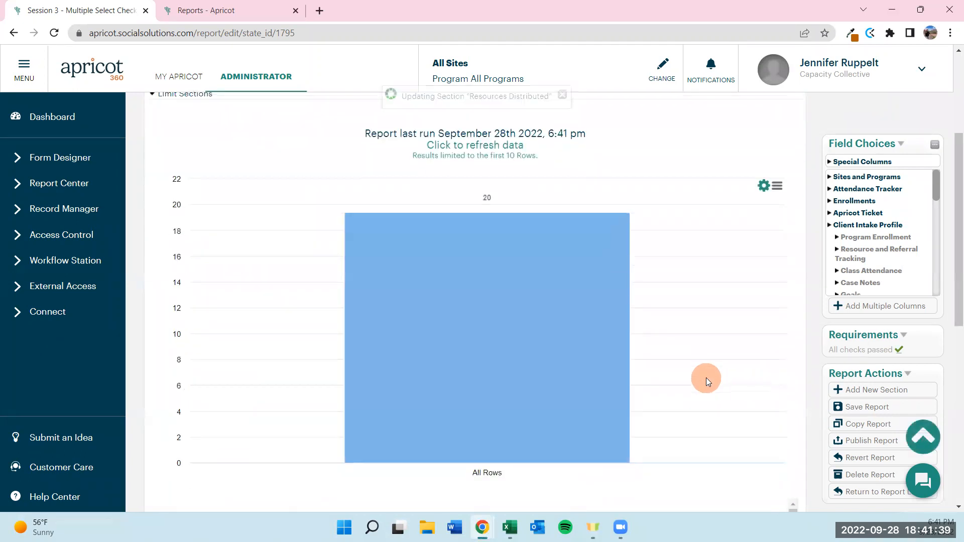
left_click(774, 336)
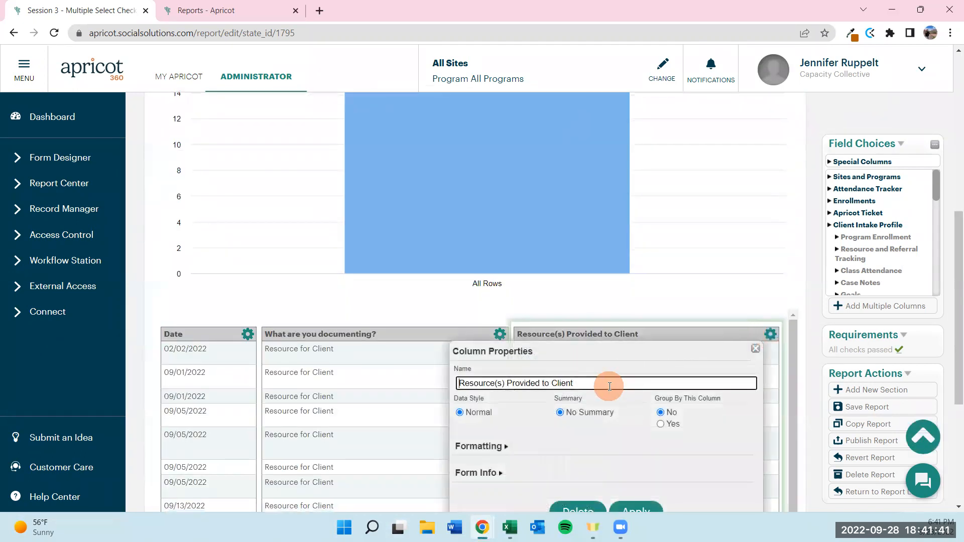
scroll(609, 385, "down", 3)
left_click(662, 301)
left_click(648, 389)
left_click(647, 369)
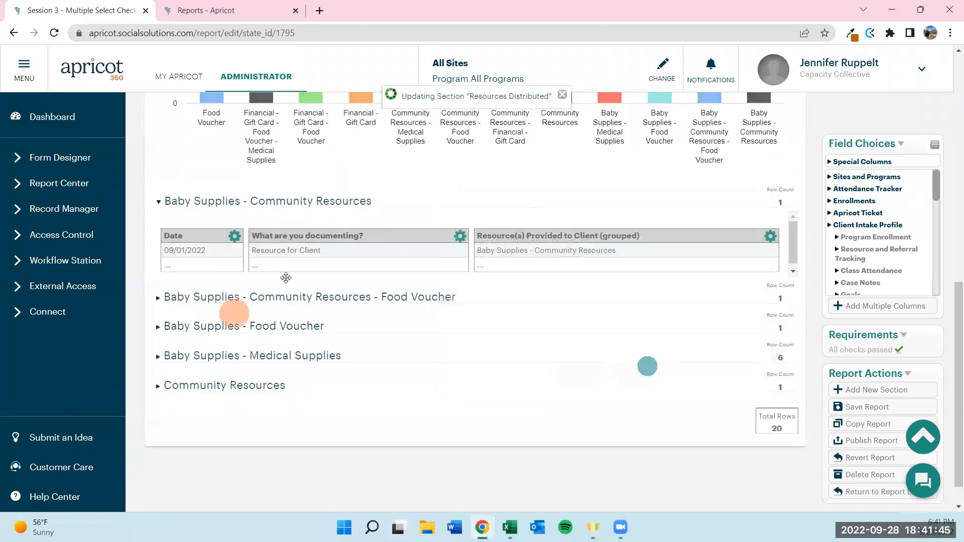
- Examine how the Resources Distributed graph and group list break down the resource combinations given to clients
scroll(321, 265, "up", 1)
scroll(174, 322, "up", 4)
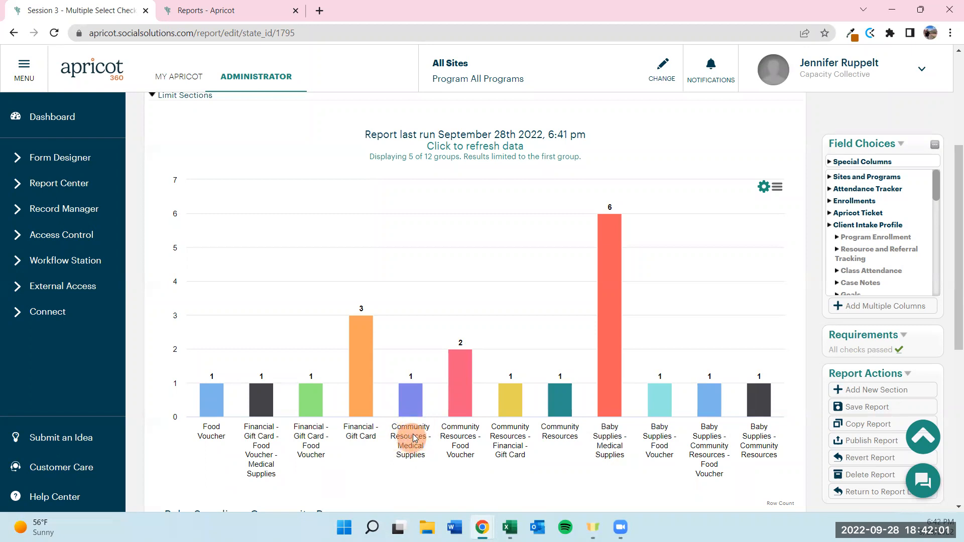
mouse_move(418, 426)
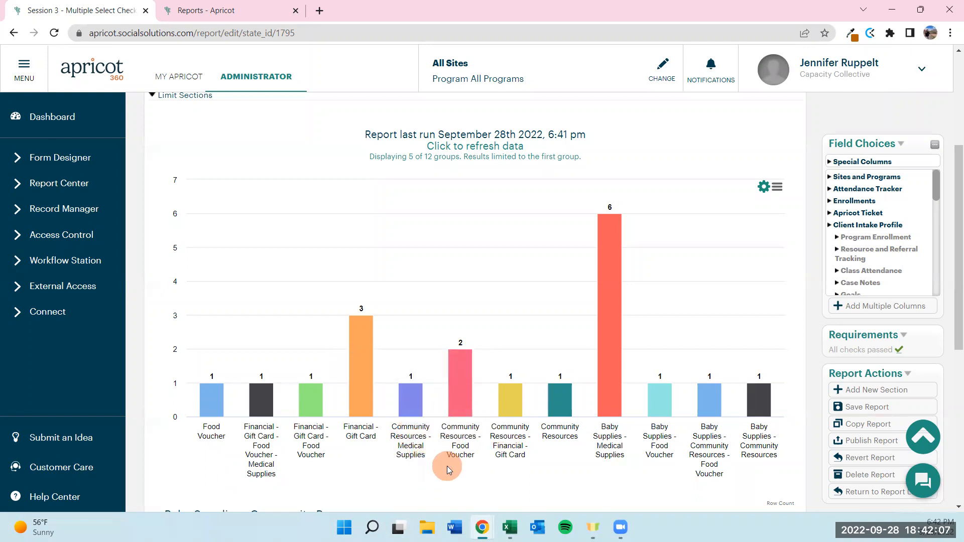
scroll(452, 465, "up", 3)
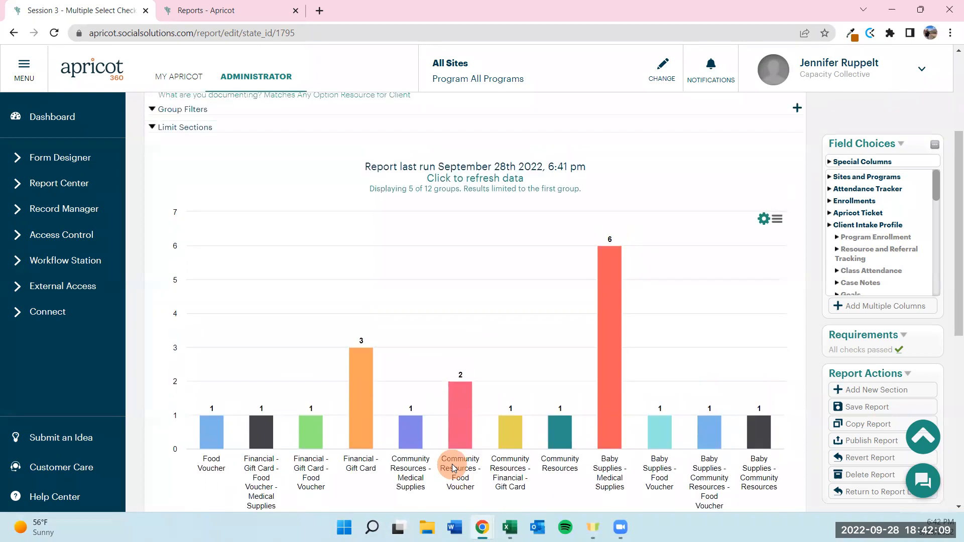
scroll(452, 464, "down", 5)
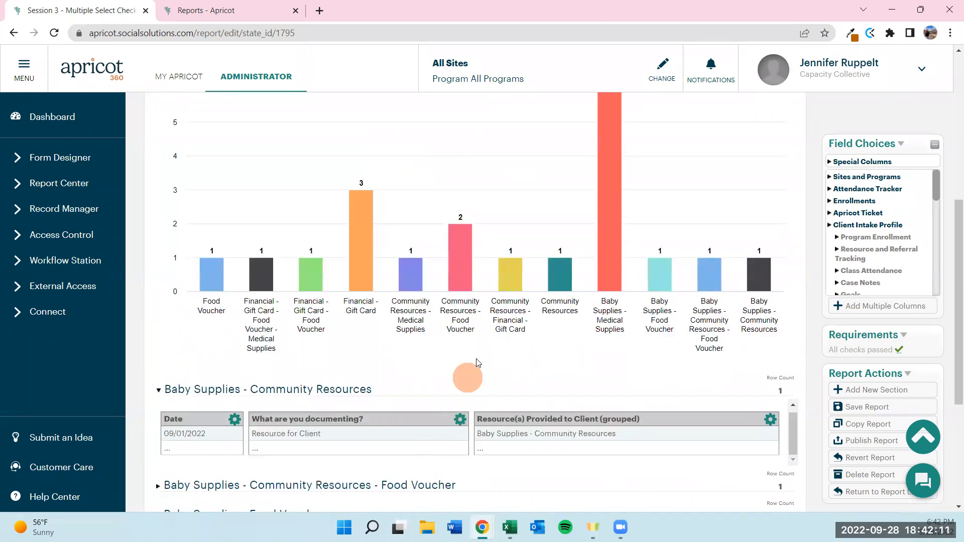
scroll(477, 359, "down", 5)
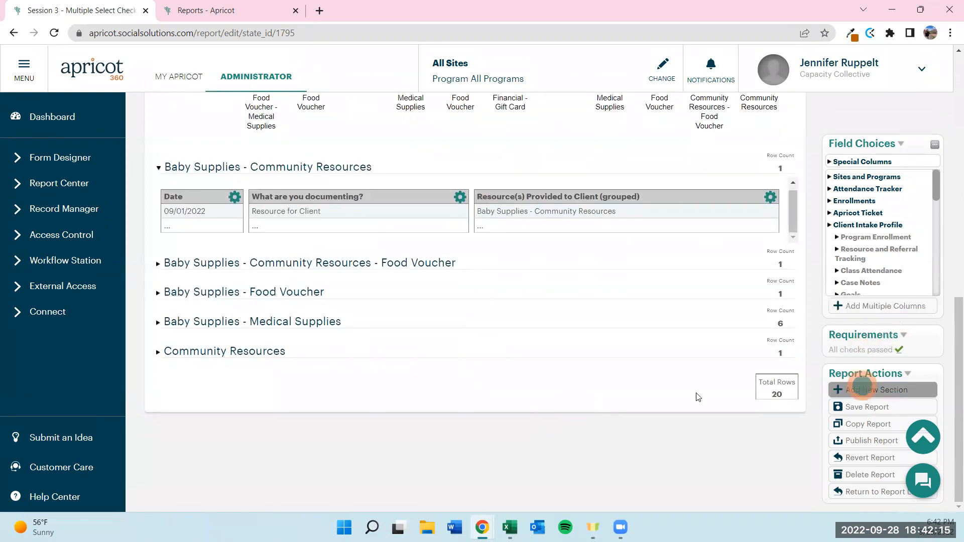
- Add a new section to the report and name it Baby Supplies
left_click(862, 390)
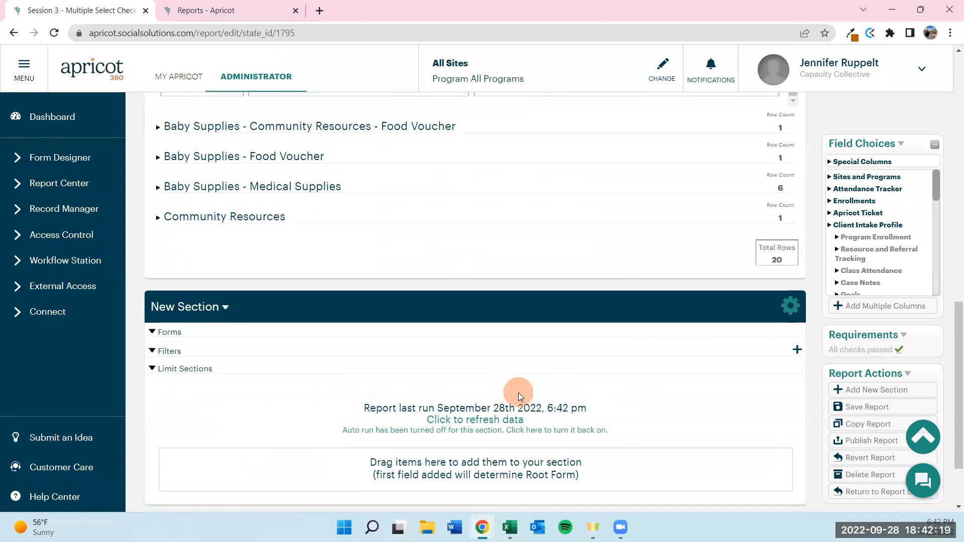
scroll(518, 394, "up", 1)
scroll(517, 395, "up", 3)
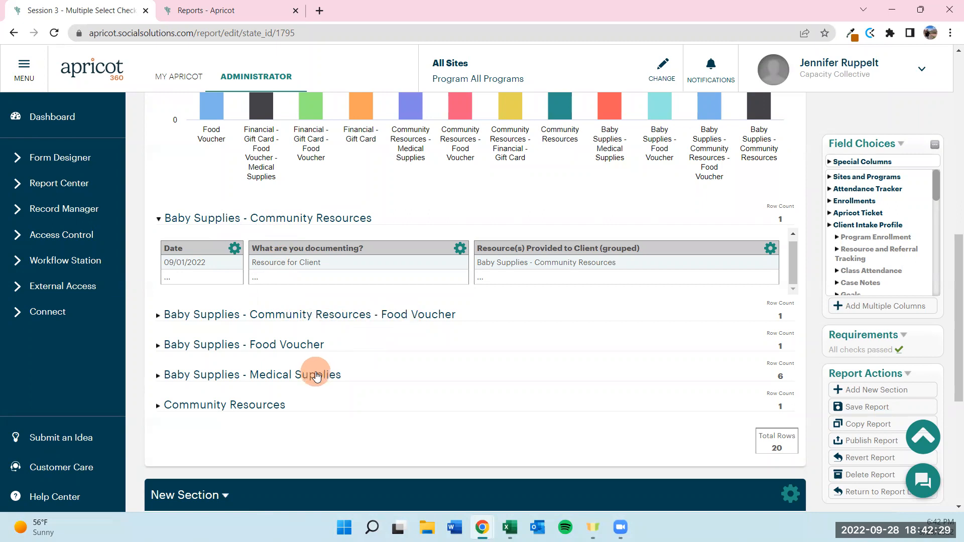
scroll(357, 377, "down", 5)
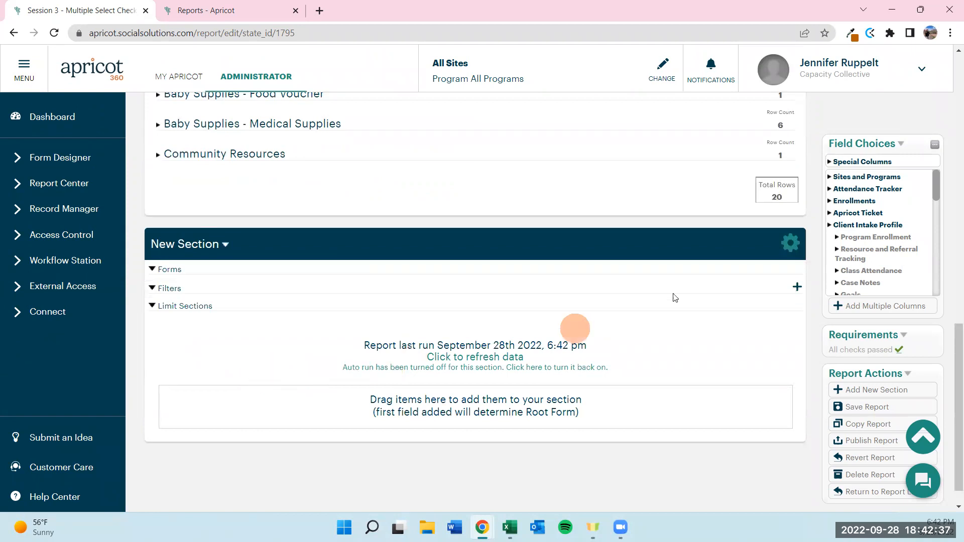
left_click(790, 243)
key("ctrl+a")
type("Bab")
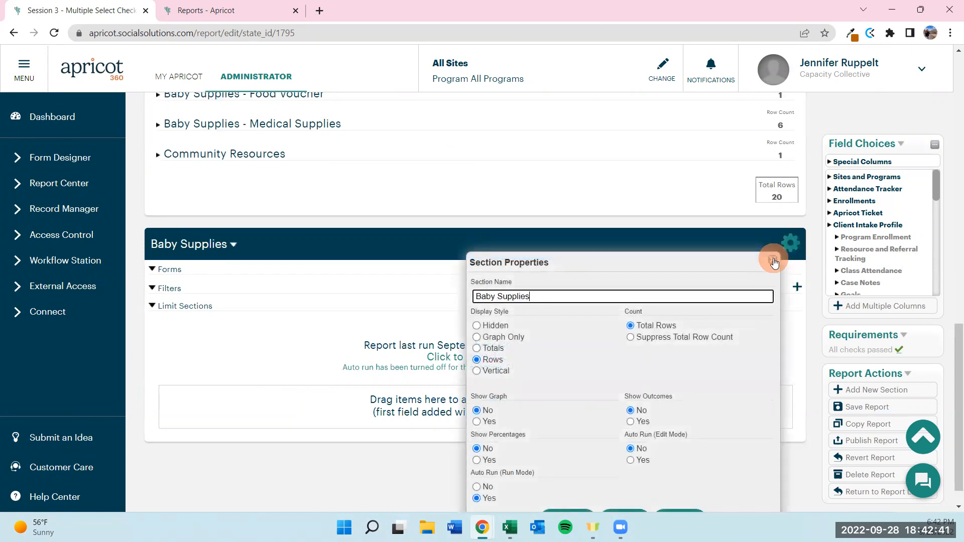
scroll(622, 461, "down", 1)
left_click(687, 490)
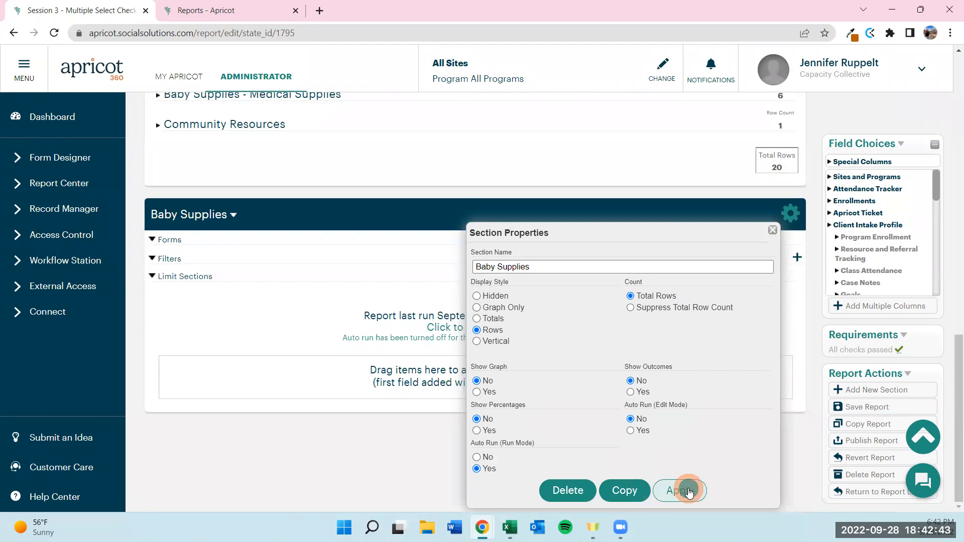
- Add the Date and Resource(s) Provided to Client fields from Resource and Referral Tracking as columns of the Baby Supplies section
left_click(863, 252)
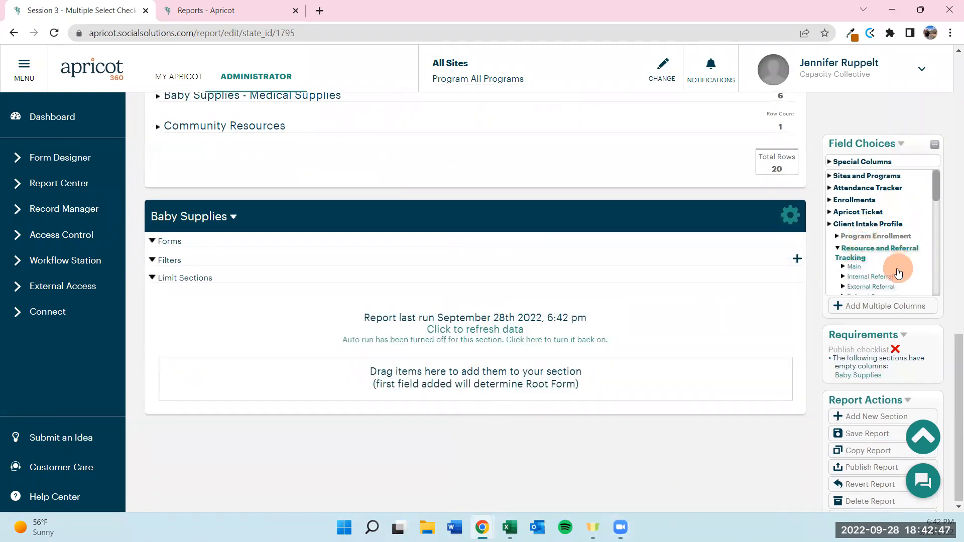
scroll(884, 251, "down", 1)
left_click(856, 206)
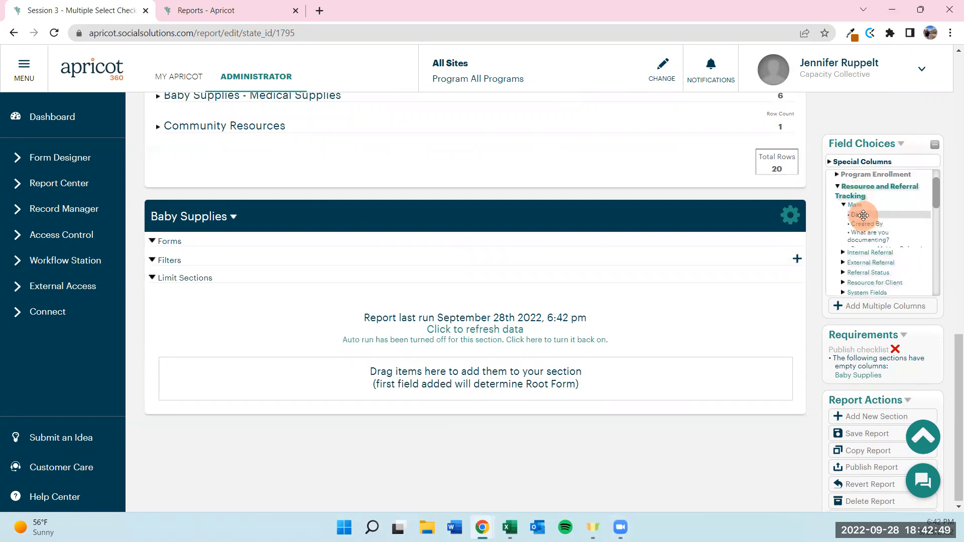
left_click_drag(859, 214, 695, 374)
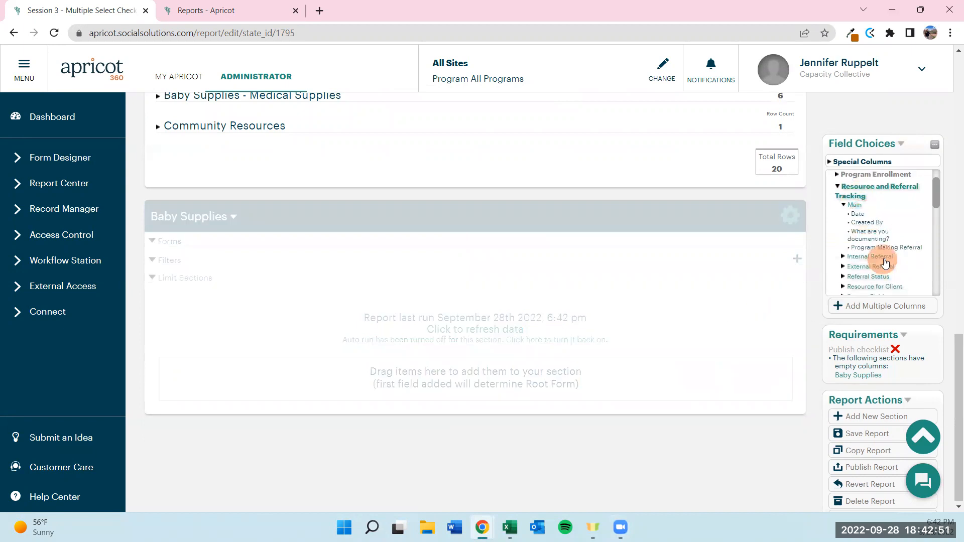
scroll(881, 246, "down", 1)
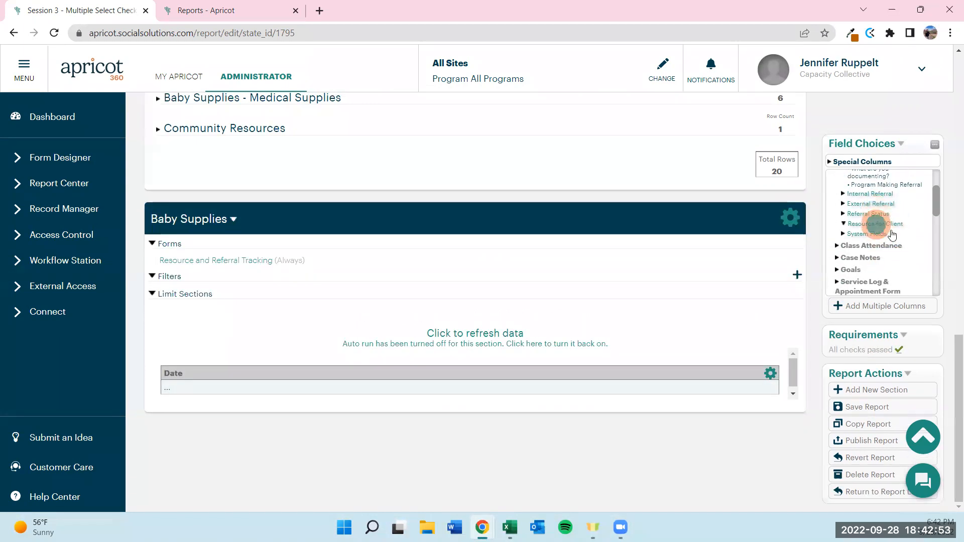
left_click_drag(880, 234, 775, 388)
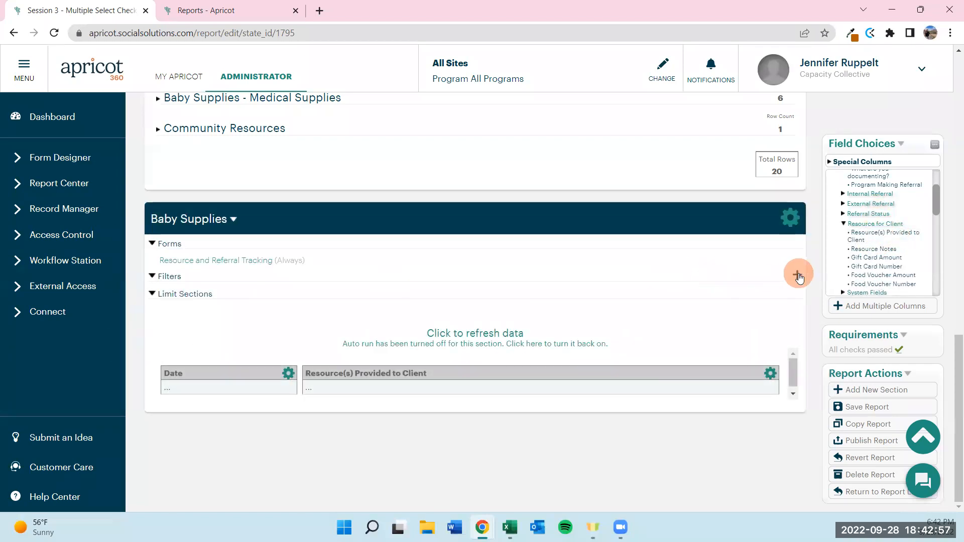
- Filter the Baby Supplies section to records where Resource(s) Provided to Client Matches Any Option Baby Supplies
left_click(797, 276)
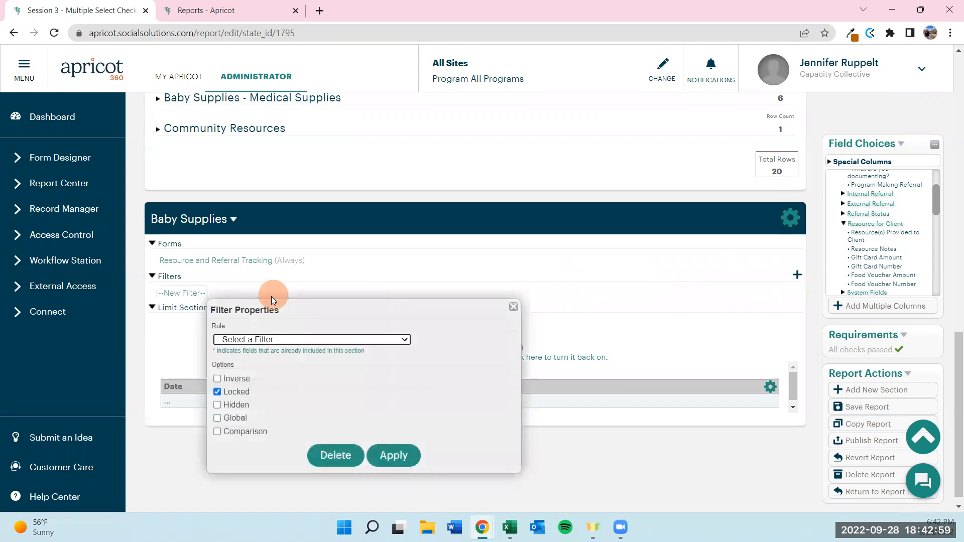
left_click(285, 340)
left_click(280, 379)
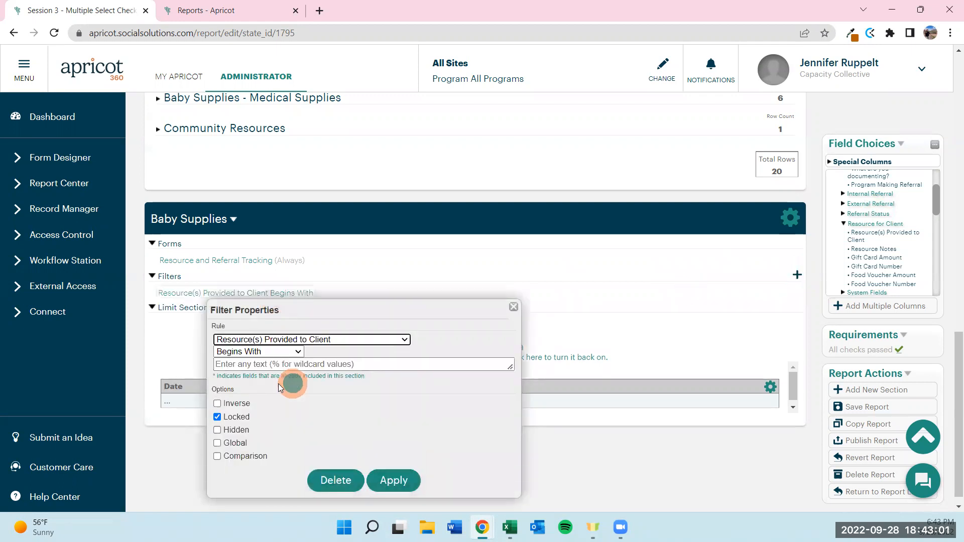
left_click(243, 351)
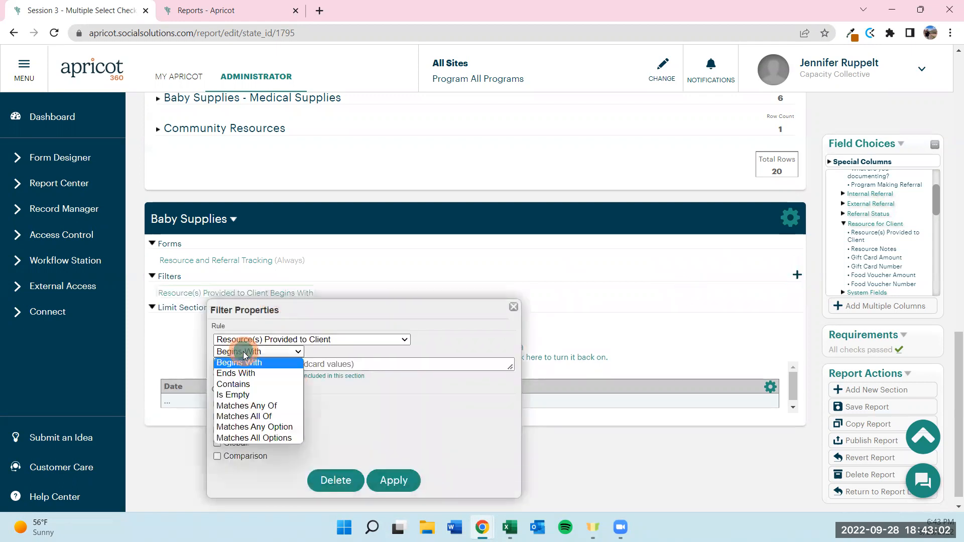
left_click(276, 425)
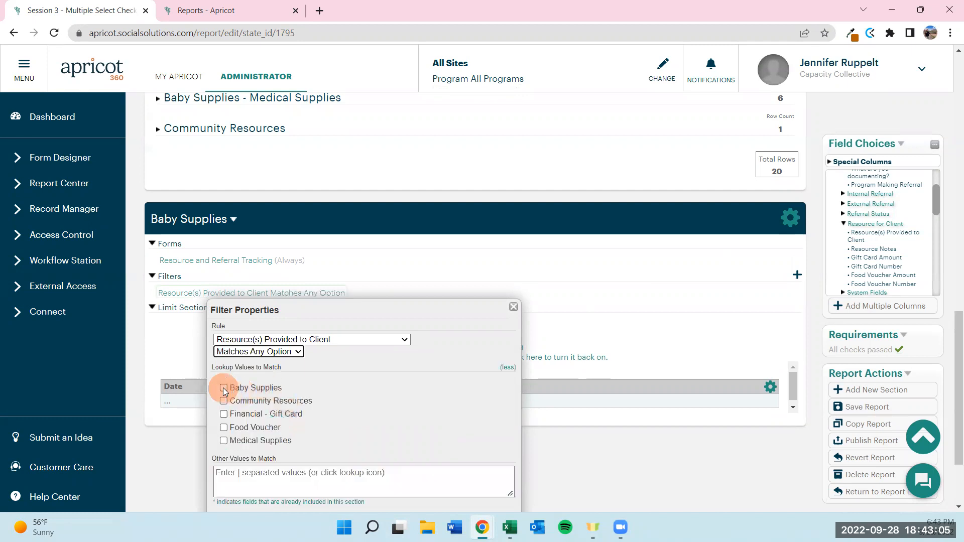
left_click(224, 389)
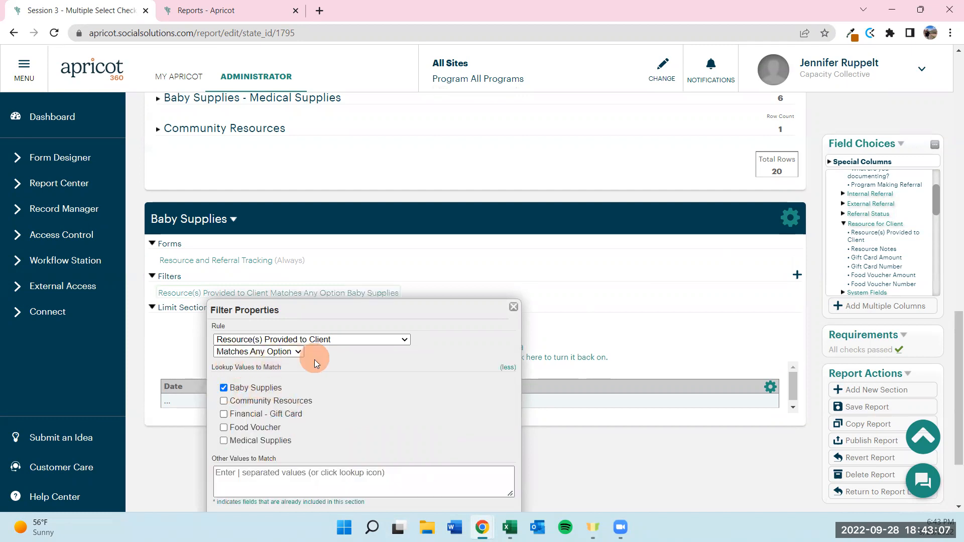
scroll(315, 360, "down", 1)
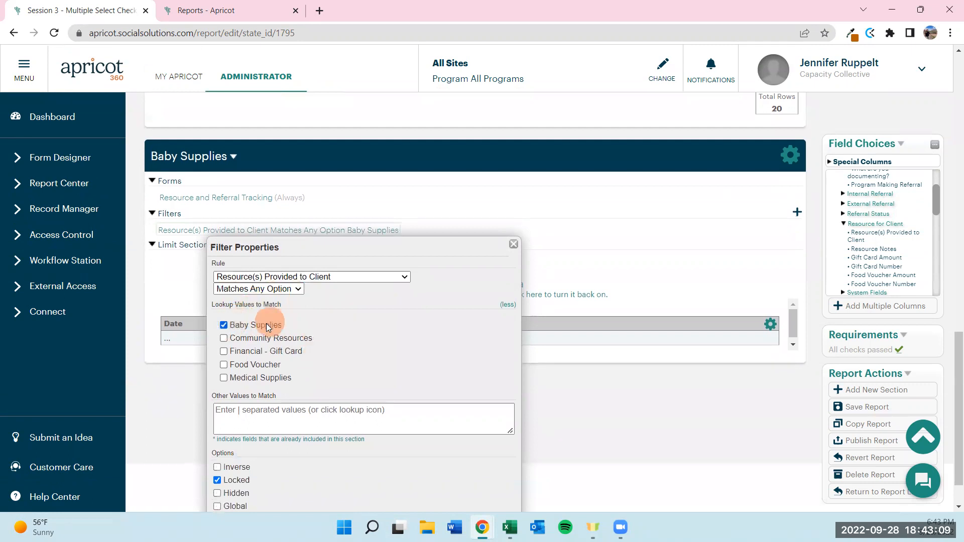
scroll(305, 322, "down", 1)
left_click(386, 495)
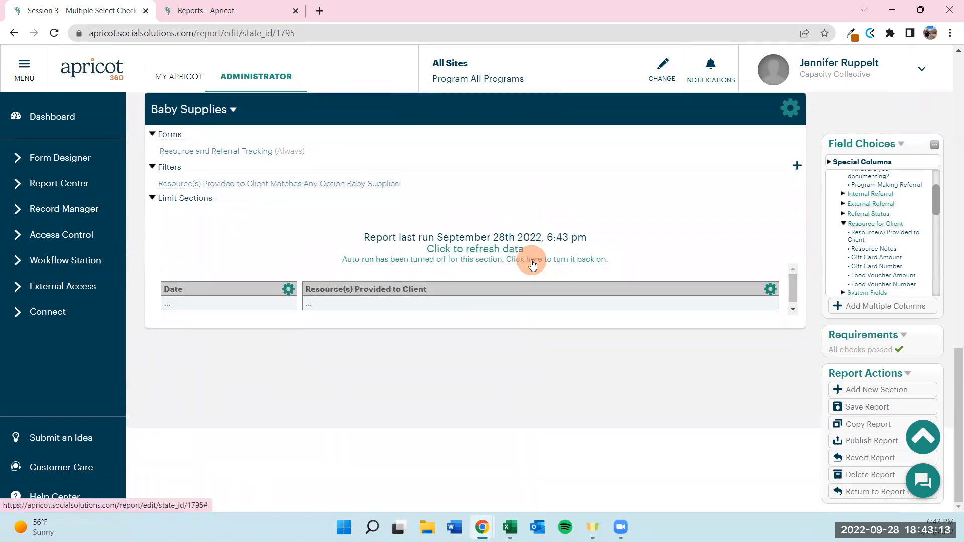
- Turn auto run back on for the Baby Supplies section and review its filtered rows
left_click(532, 261)
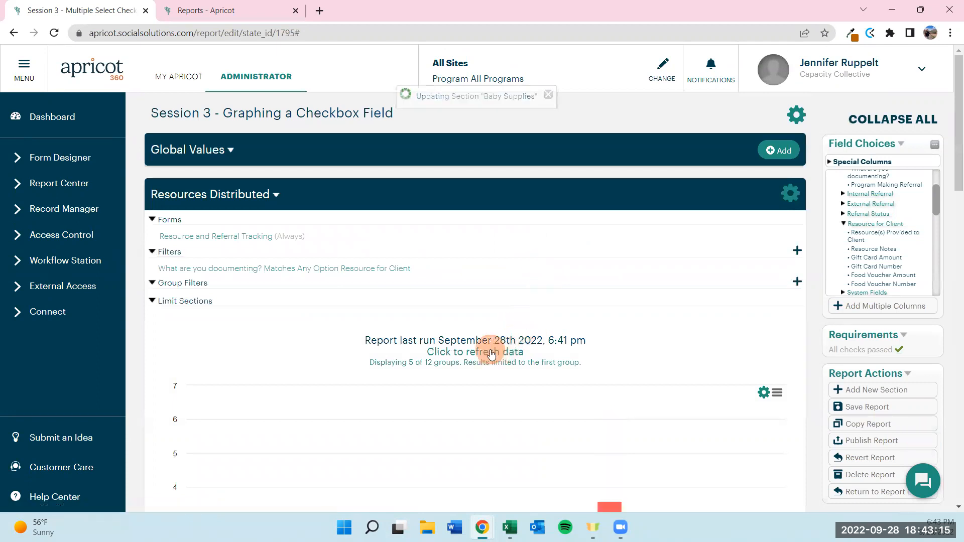
scroll(492, 356, "down", 15)
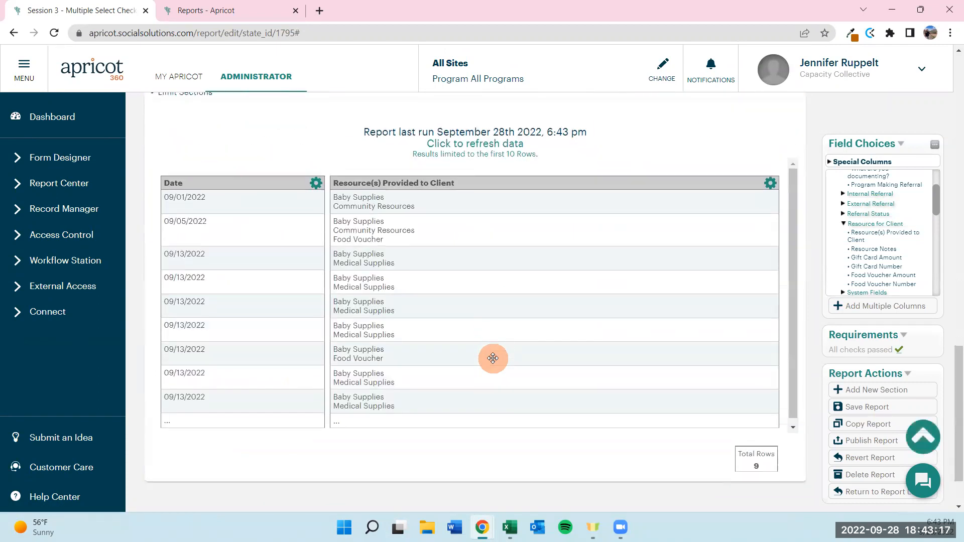
scroll(492, 358, "up", 1)
scroll(485, 349, "down", 1)
scroll(425, 305, "down", 1)
scroll(425, 306, "down", 1)
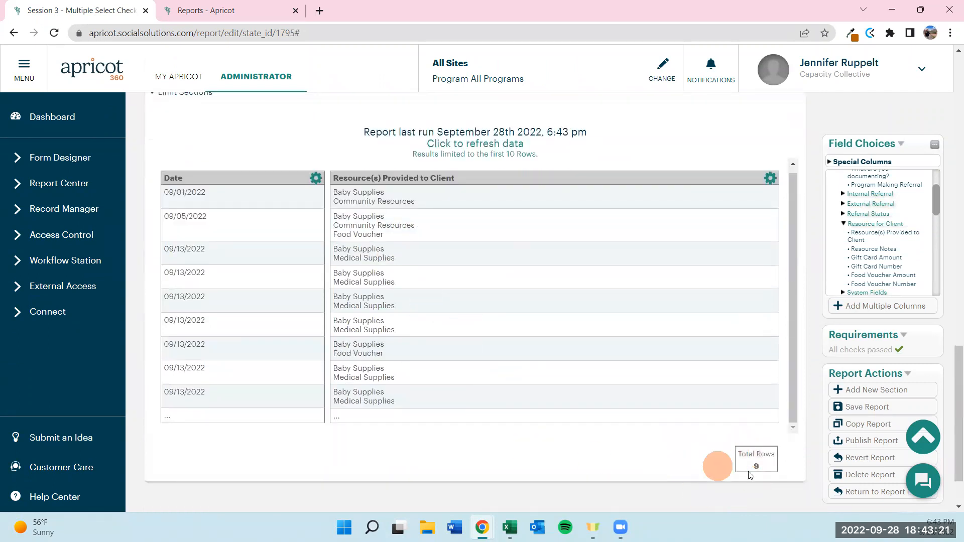
- Copy the Baby Supplies section within the same report, naming the copy Community Resources
scroll(416, 380, "up", 1)
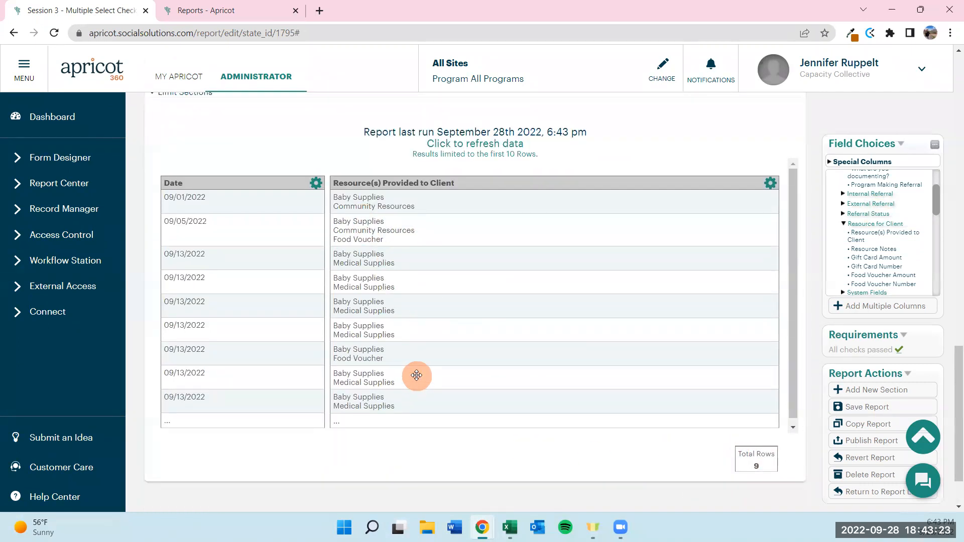
scroll(452, 347, "up", 4)
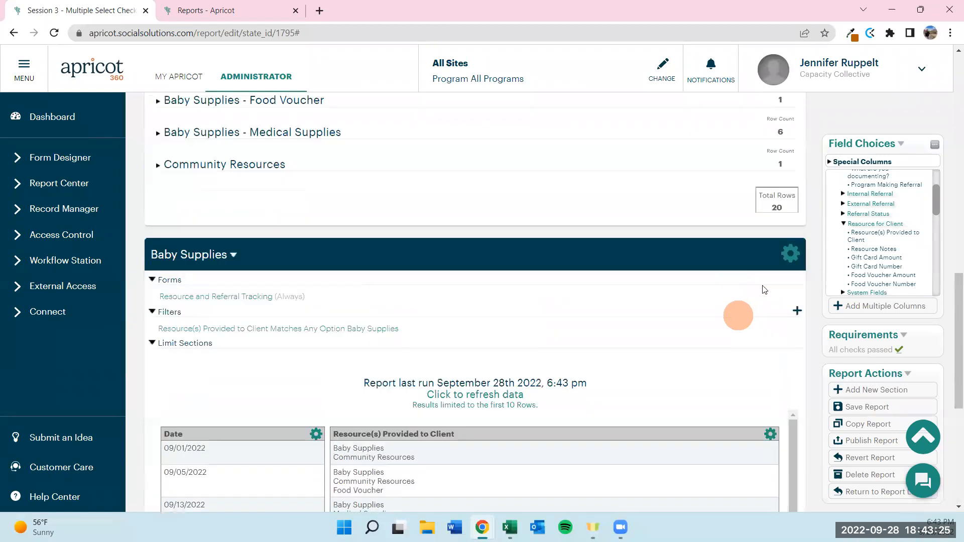
left_click(786, 260)
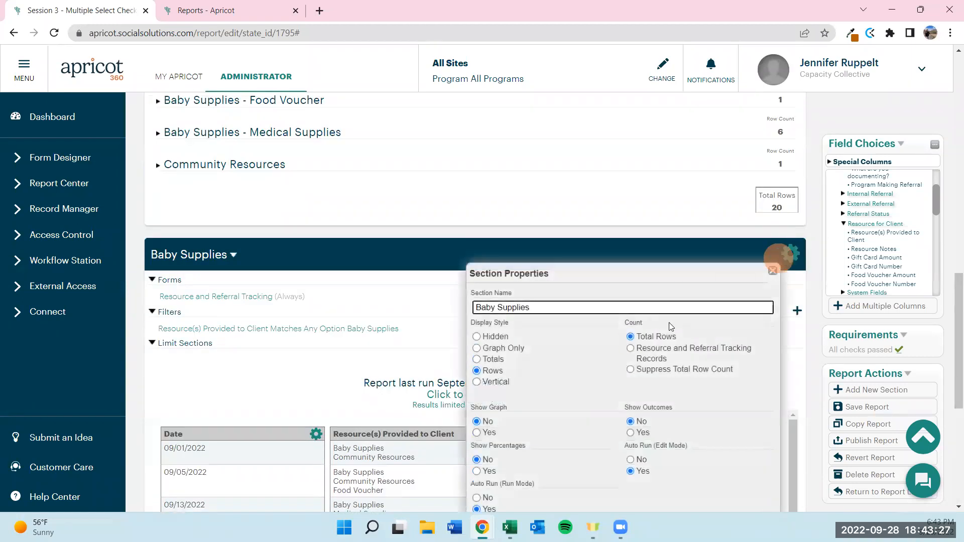
scroll(595, 356, "down", 3)
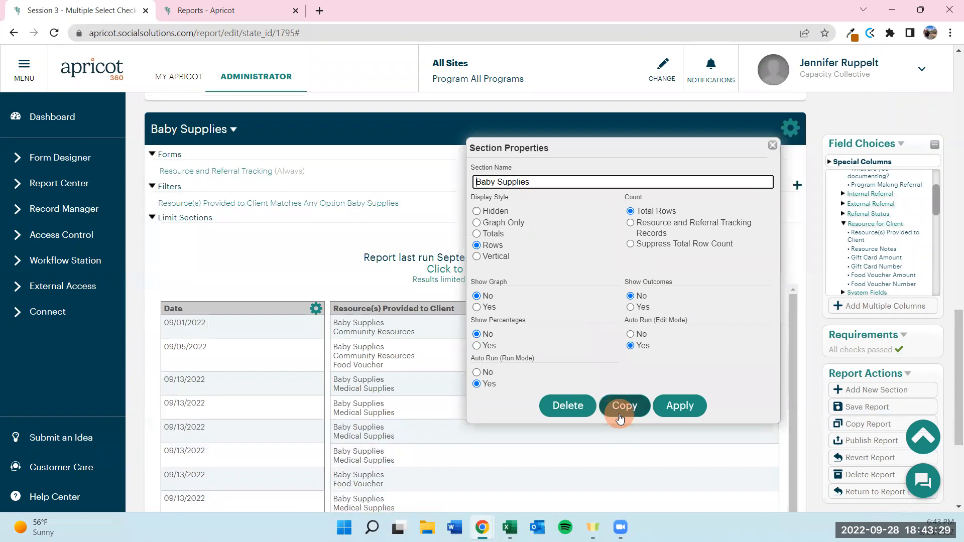
left_click(621, 411)
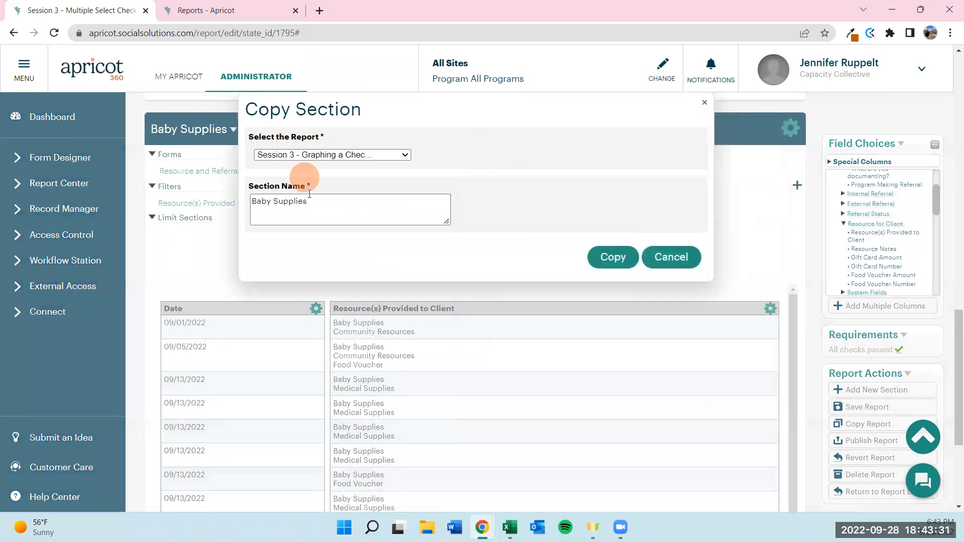
triple_click(329, 223)
type("Commu")
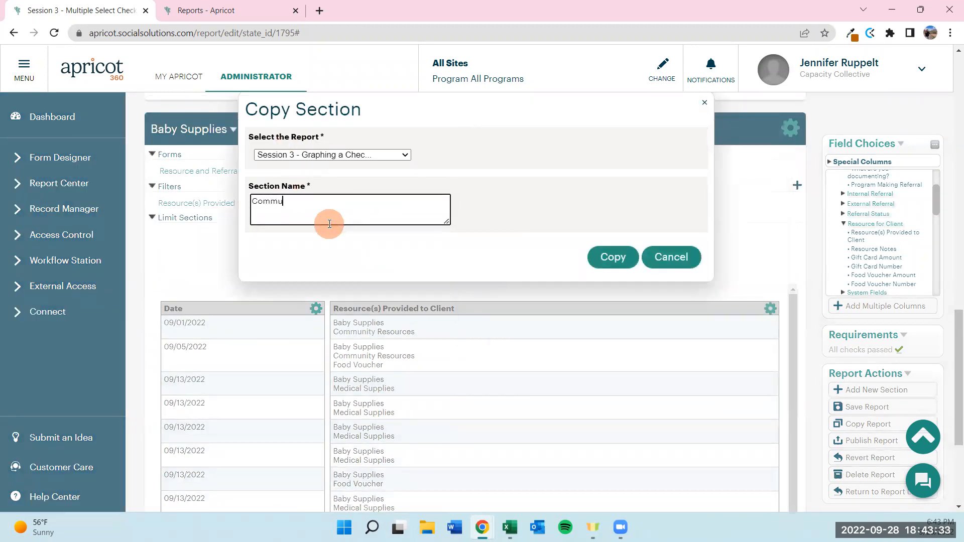
type("nity Resources")
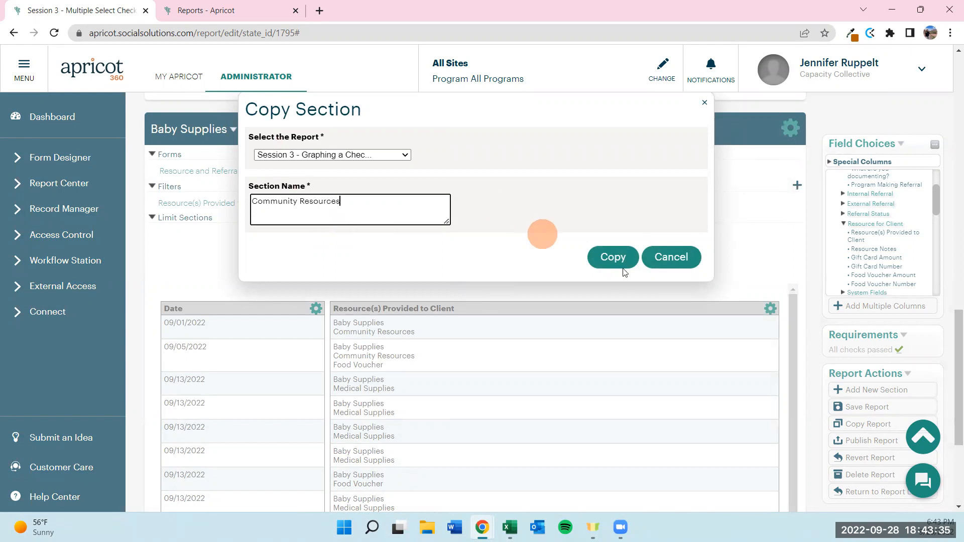
left_click(614, 257)
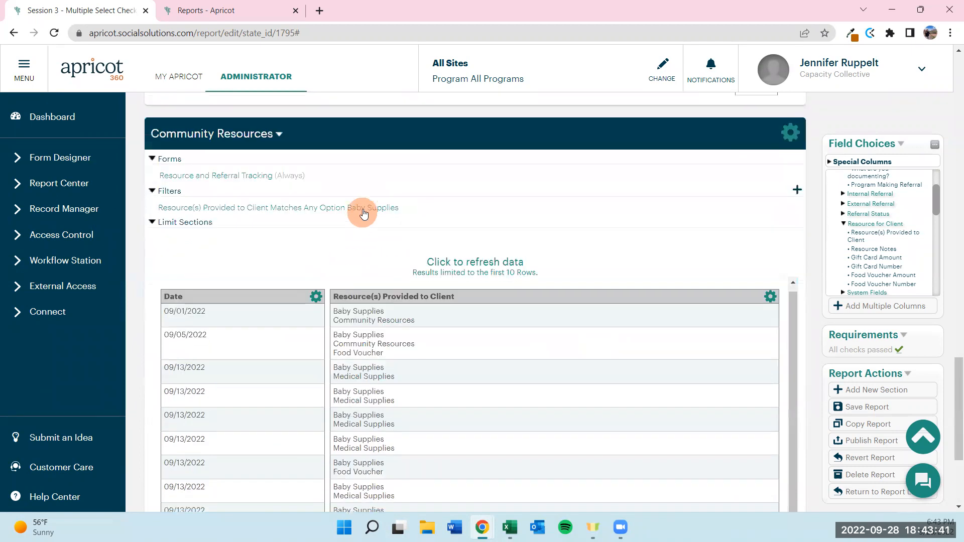
- Change the Community Resources section's Resource(s) Provided to Client filter to match Community Resources instead of Baby Supplies
left_click(361, 208)
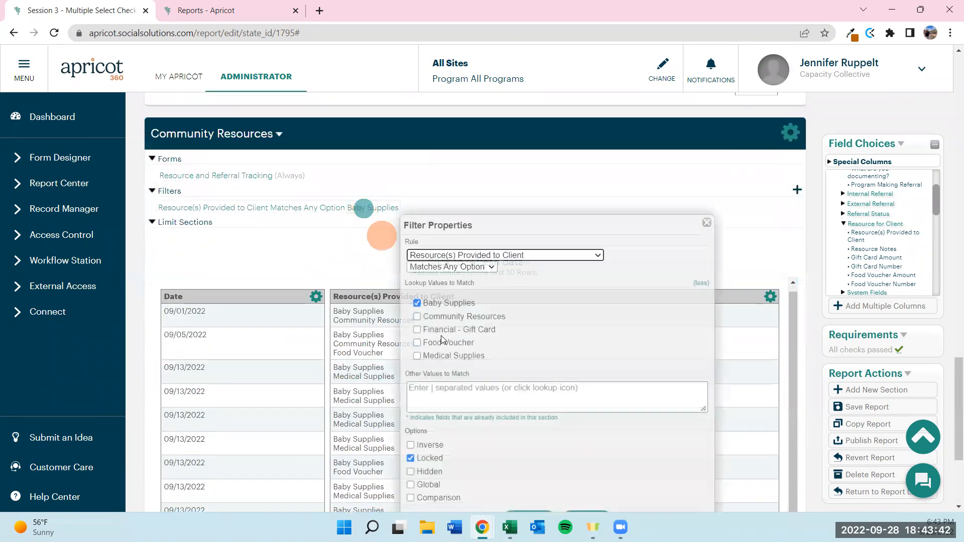
left_click(417, 304)
left_click(417, 316)
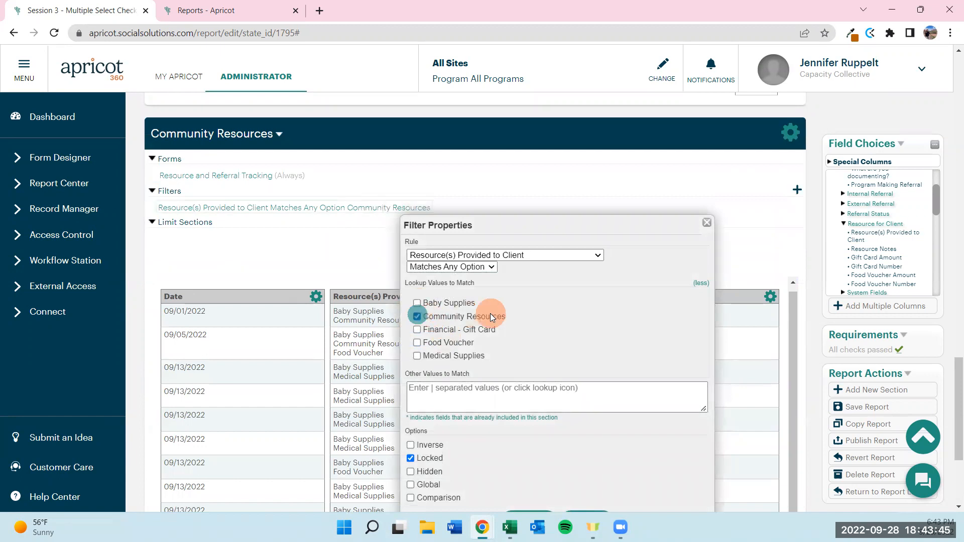
scroll(566, 324, "down", 3)
left_click(587, 397)
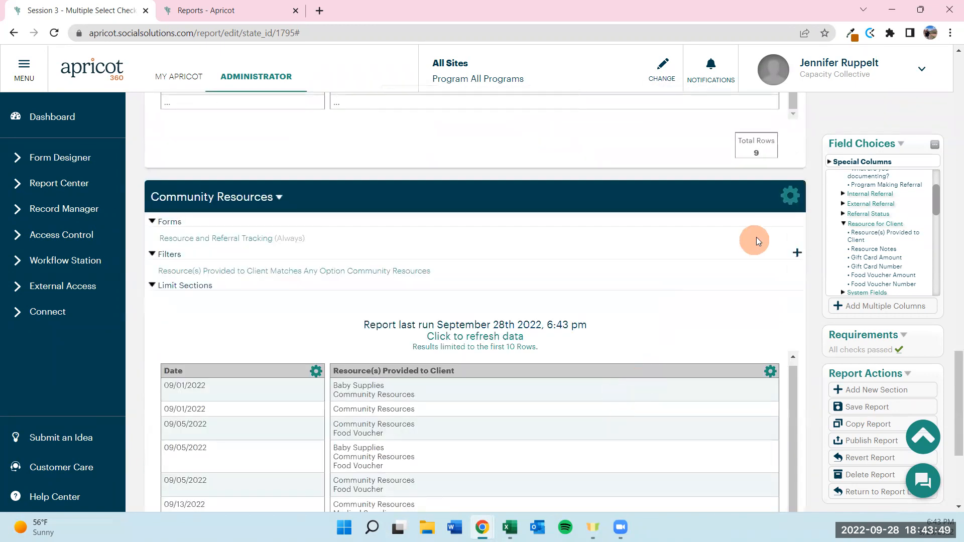
scroll(679, 324, "down", 3)
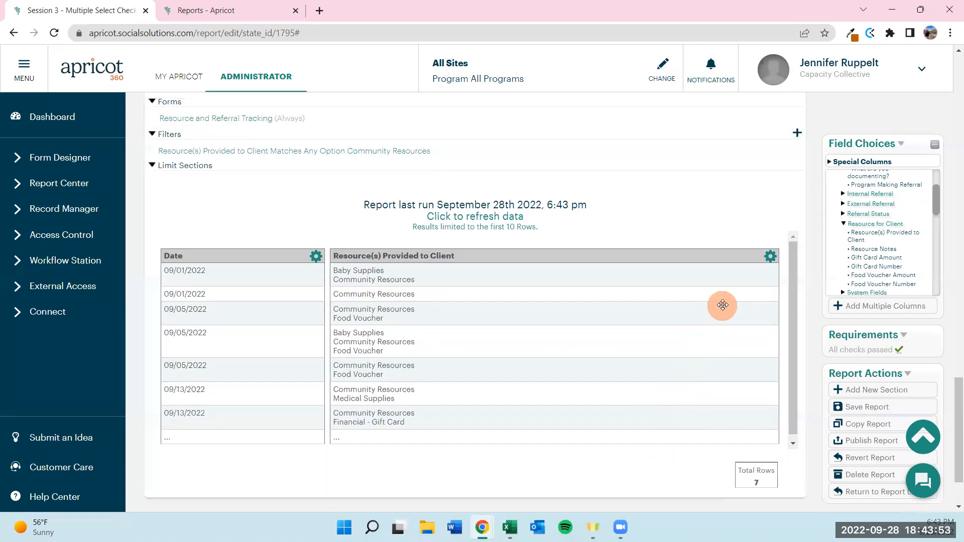
- Copy the Community Resources section within the same report, naming the copy Financial - Gift Card
scroll(749, 236, "up", 2)
left_click(791, 134)
left_click(624, 409)
triple_click(403, 213)
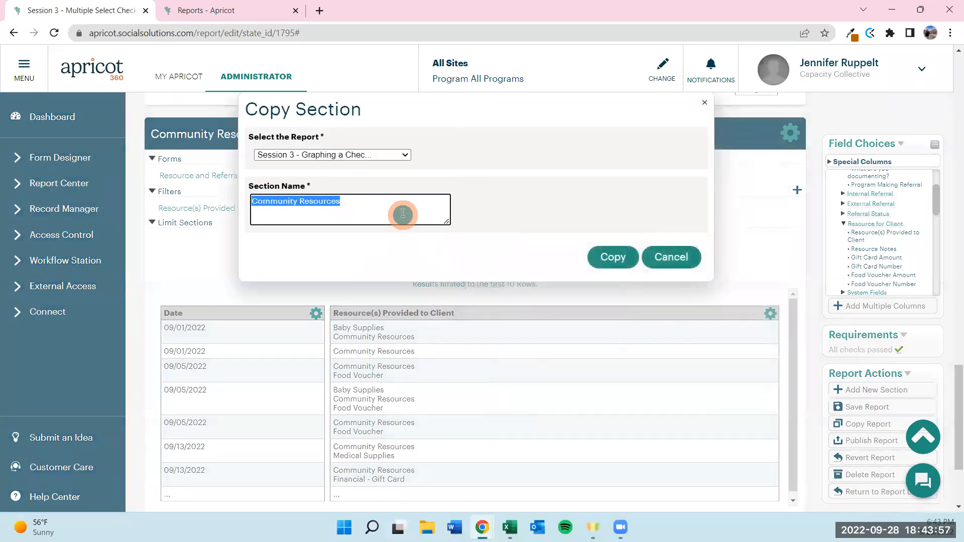
type("Financ")
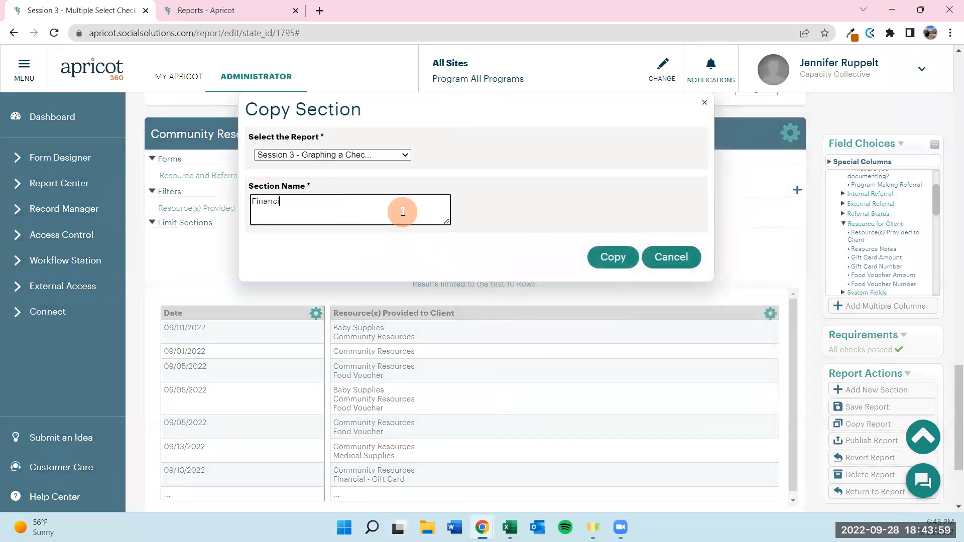
type("ial - Gift Card")
left_click(606, 256)
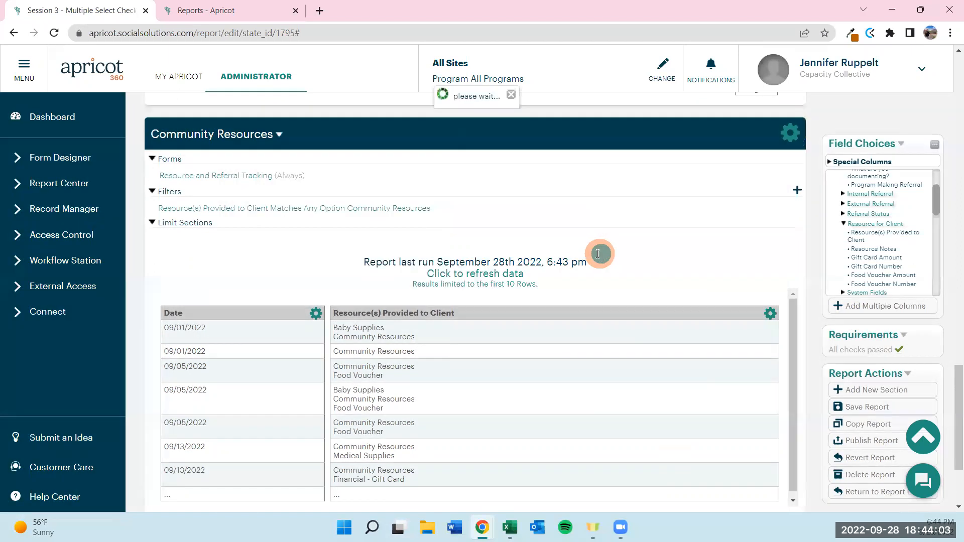
- Change the Financial - Gift Card section's Resource(s) Provided to Client filter to match only Financial - Gift Card
scroll(446, 402, "down", 8)
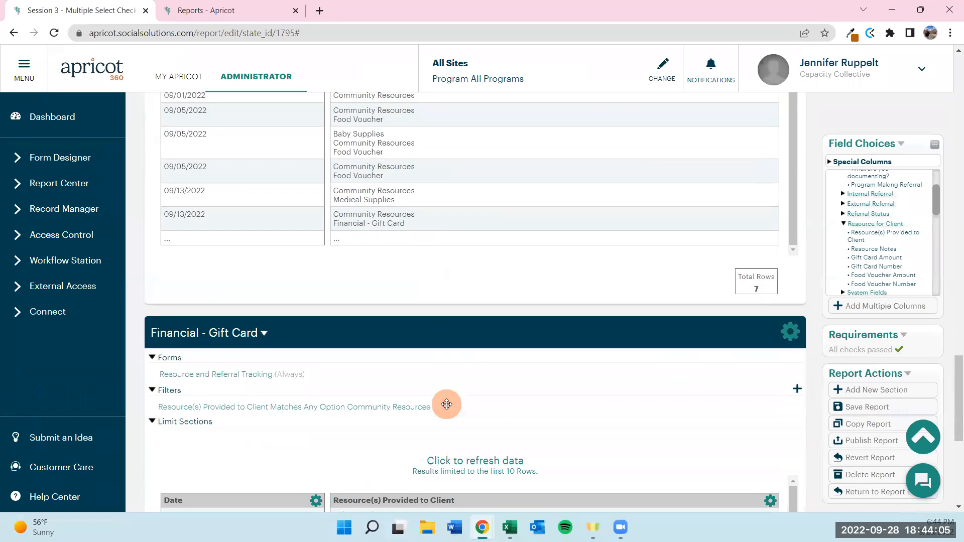
left_click(394, 289)
left_click(449, 389)
left_click(449, 402)
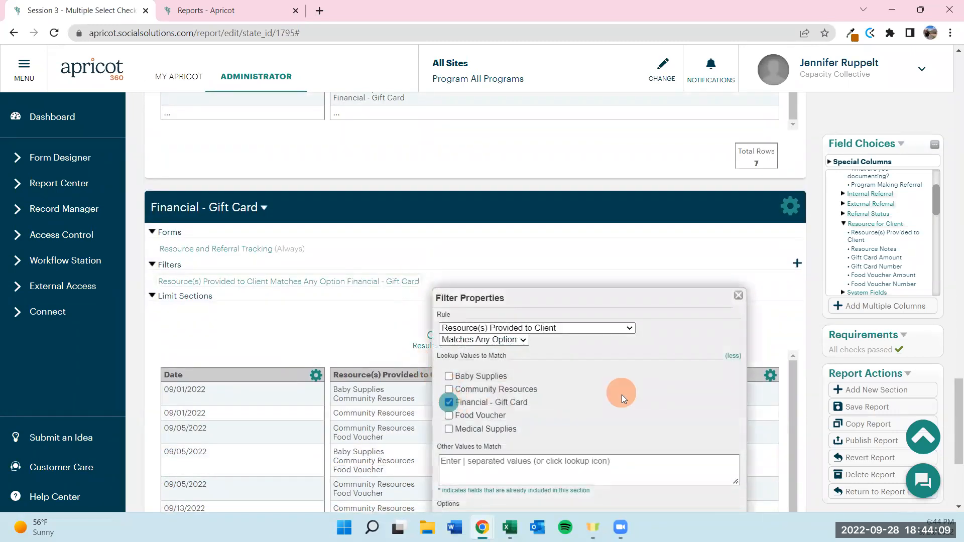
scroll(621, 392, "down", 3)
left_click(621, 472)
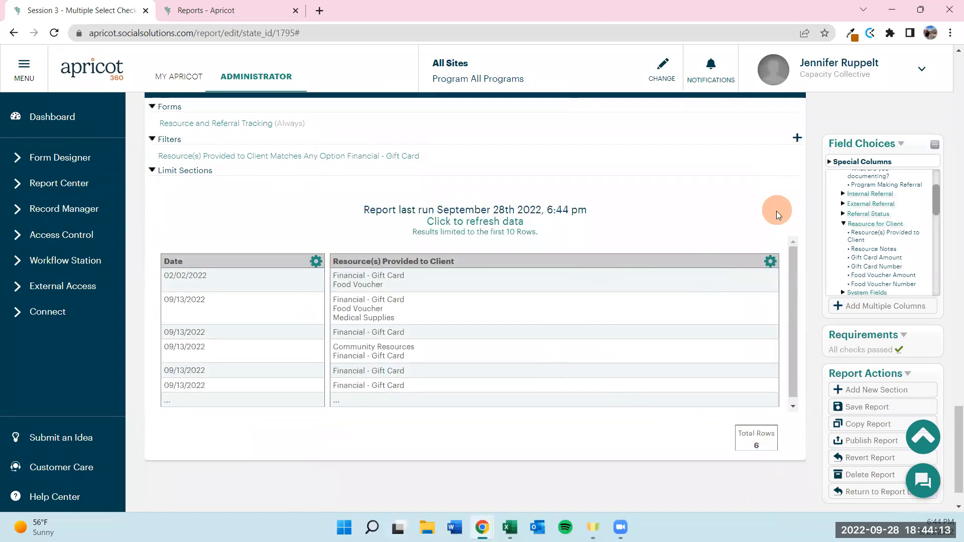
- Copy the Financial - Gift Card section within the same report, naming the copy Food Voucher
scroll(776, 211, "up", 1)
left_click(789, 144)
left_click(630, 421)
left_click(379, 215)
triple_click(380, 215)
type("Food Voucher")
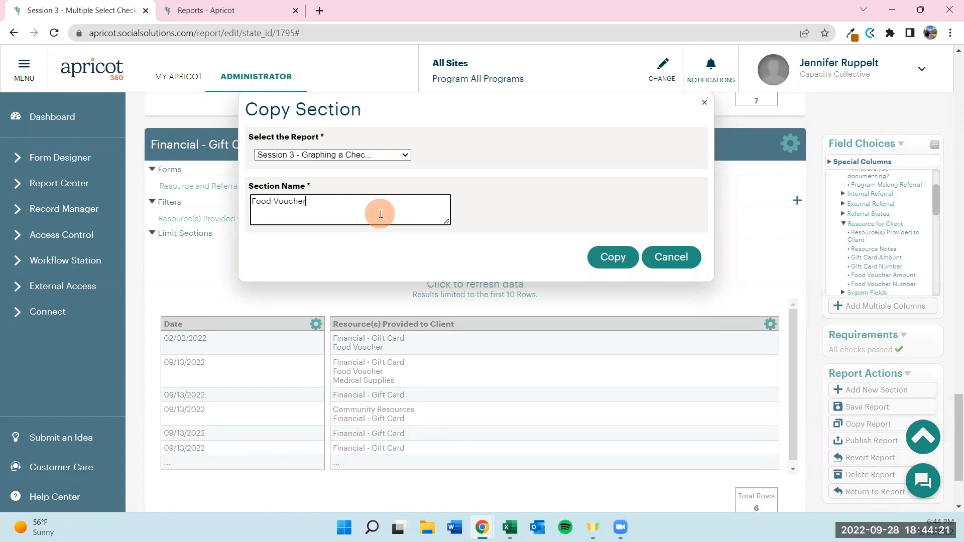
left_click(598, 257)
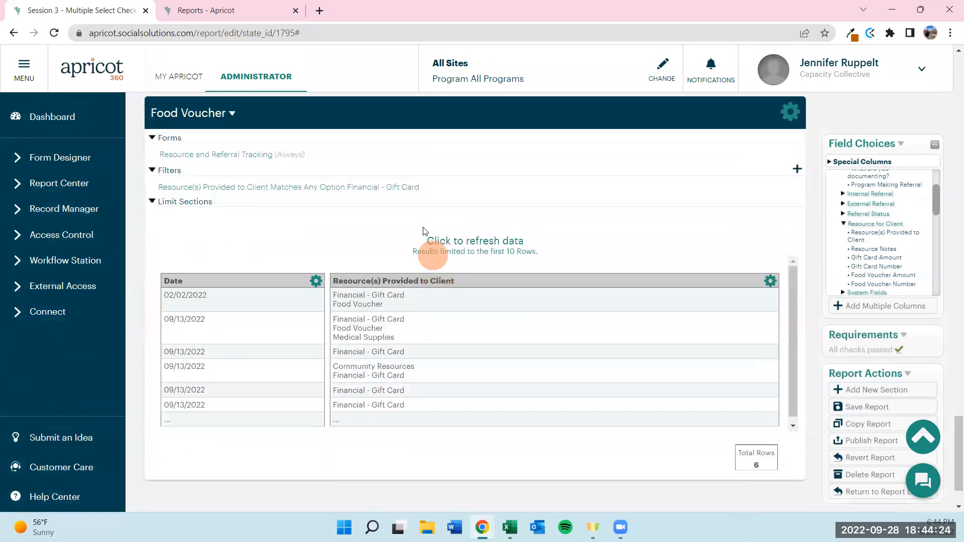
- Change the Food Voucher section's Resource(s) Provided to Client filter to match Food Voucher instead of Financial - Gift Card
left_click(406, 189)
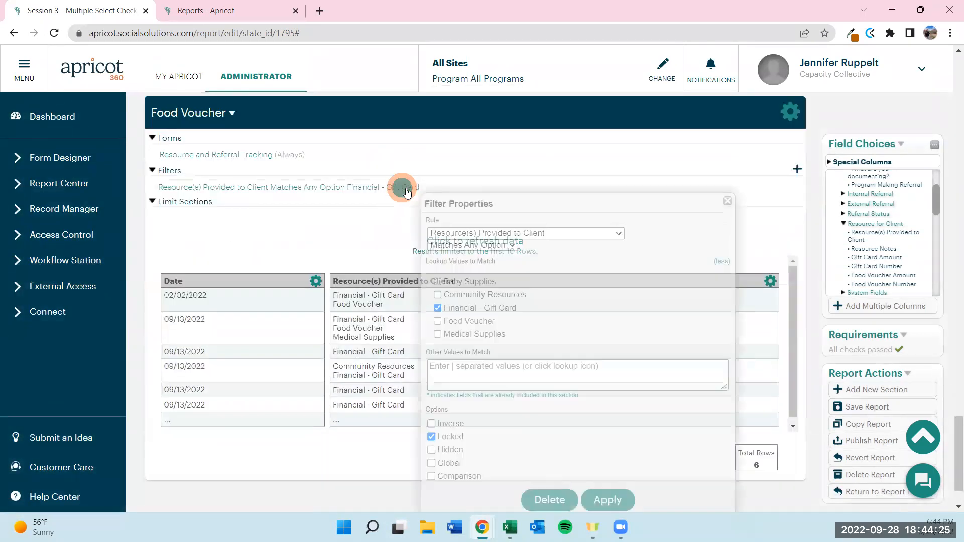
left_click(437, 308)
left_click(437, 321)
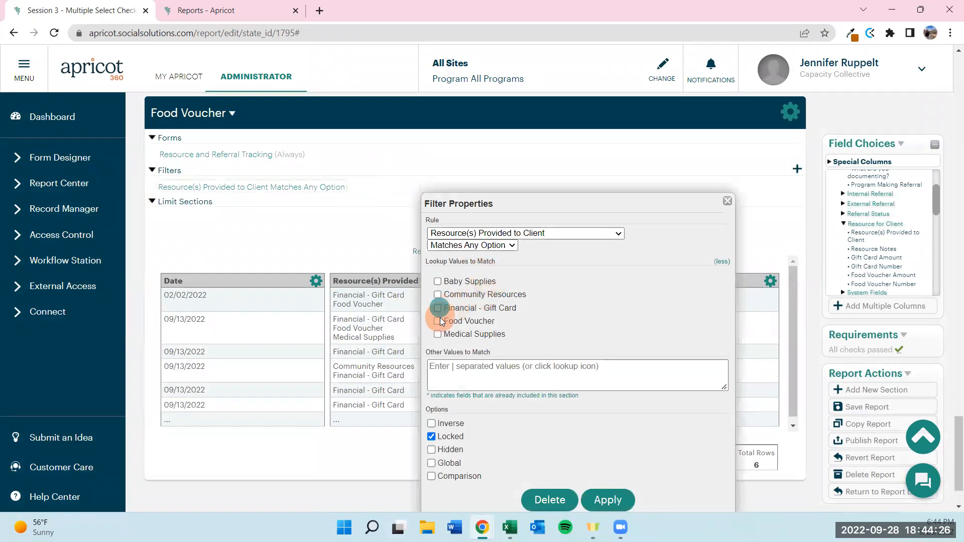
left_click(613, 502)
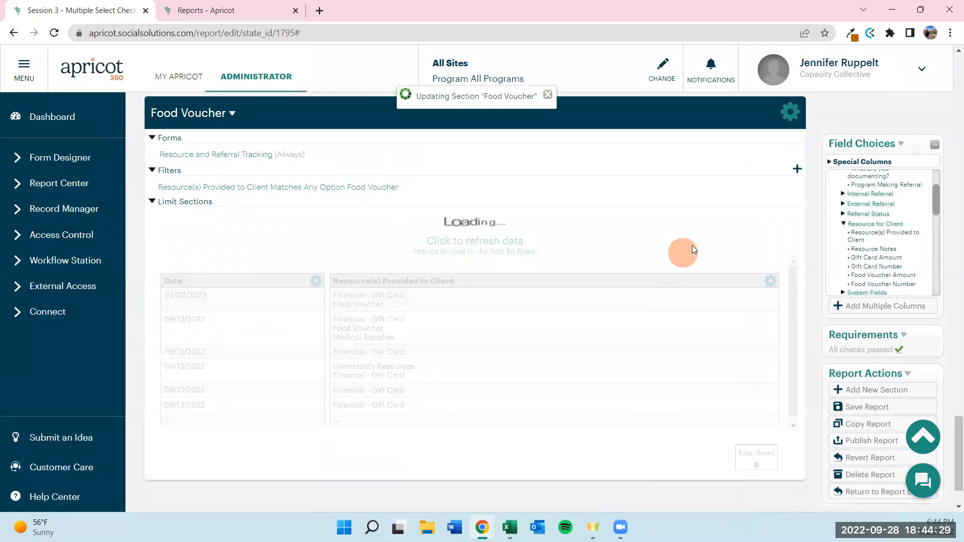
scroll(695, 247, "down", 3)
scroll(697, 251, "up", 3)
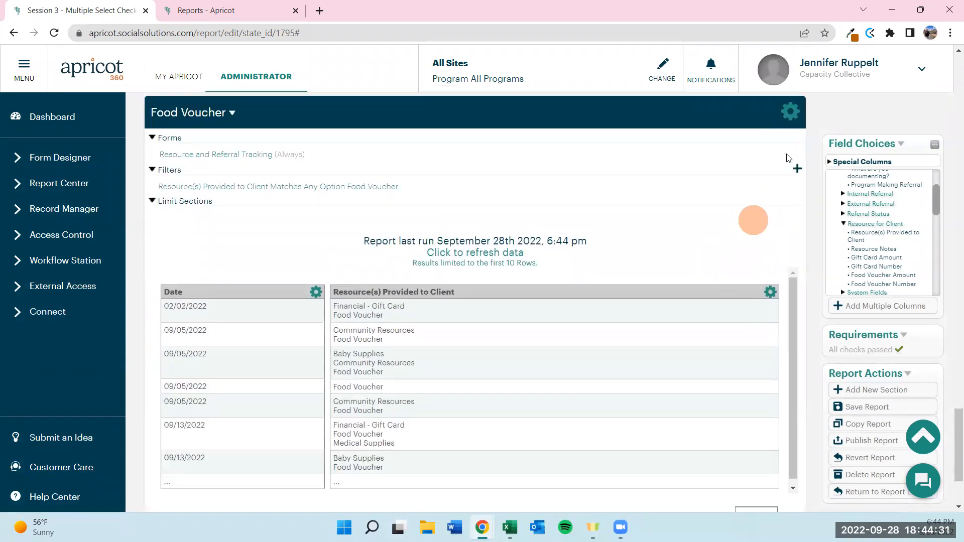
- Copy the Food Voucher section within the same report, naming the copy Medical Supplies
left_click(790, 112)
left_click(625, 389)
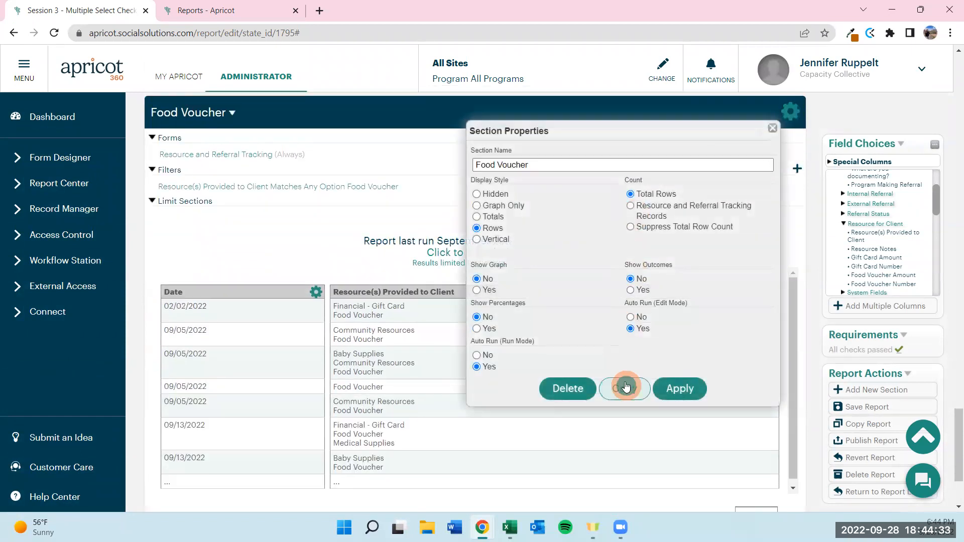
left_click(639, 342)
double_click(395, 220)
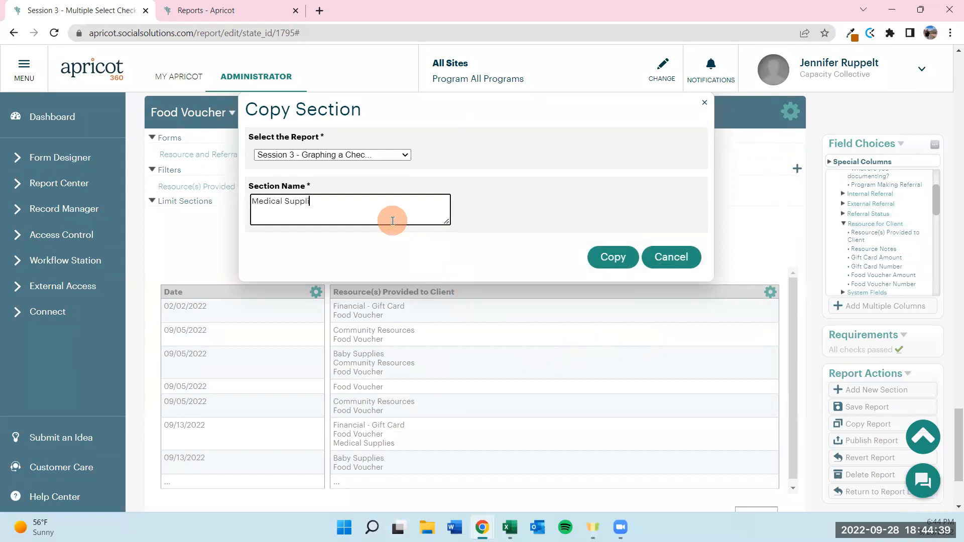
left_click(611, 257)
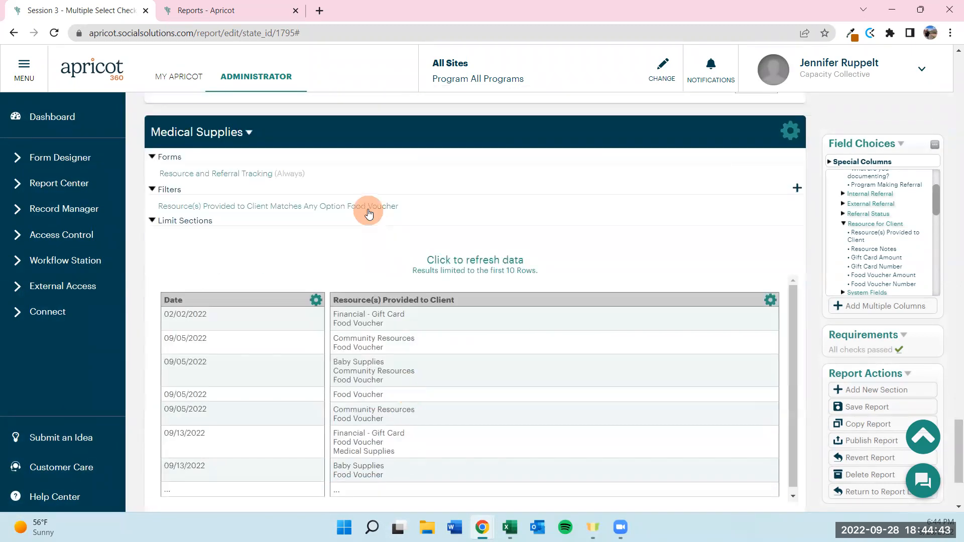
- Change the Medical Supplies section's Resource(s) Provided to Client filter to match only Medical Supplies
left_click(417, 341)
left_click(417, 354)
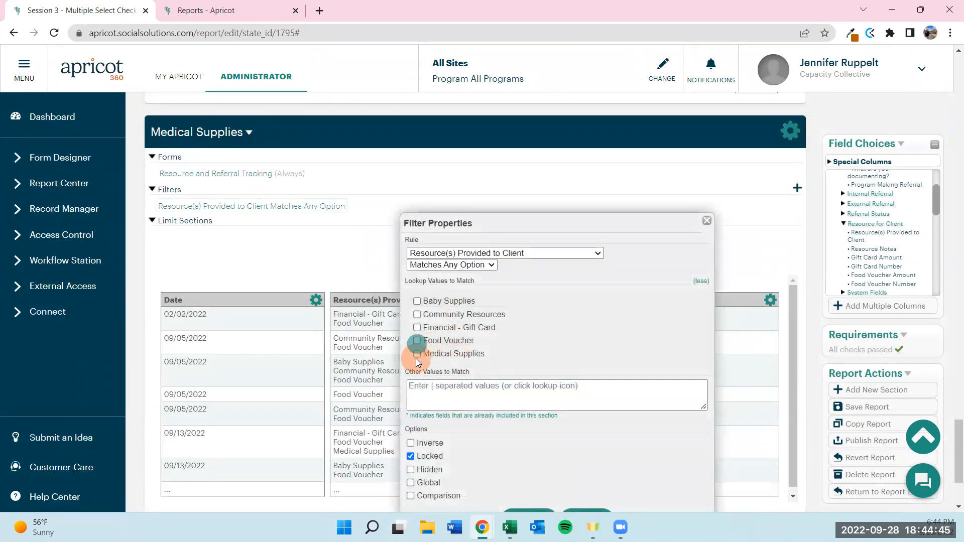
scroll(575, 419, "down", 1)
left_click(585, 457)
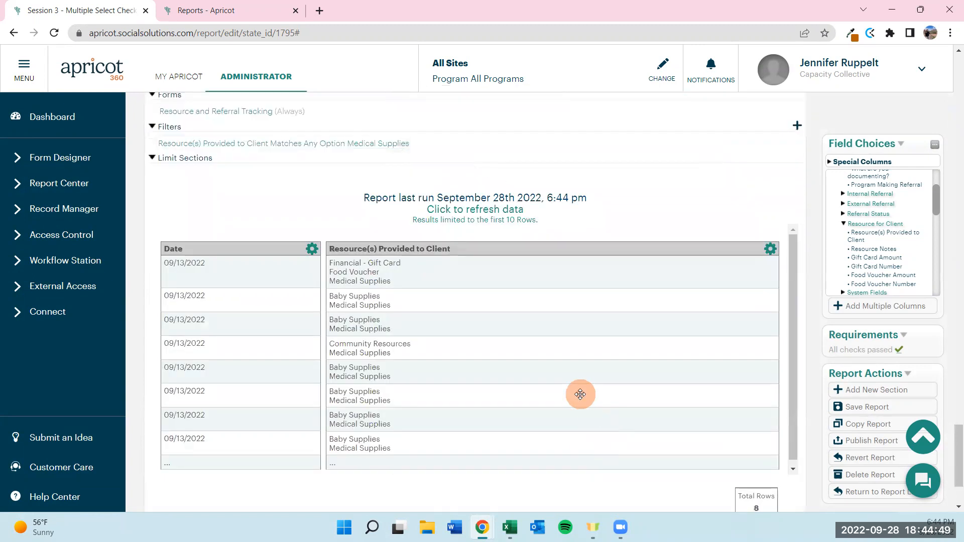
scroll(581, 394, "down", 1)
scroll(586, 401, "down", 2)
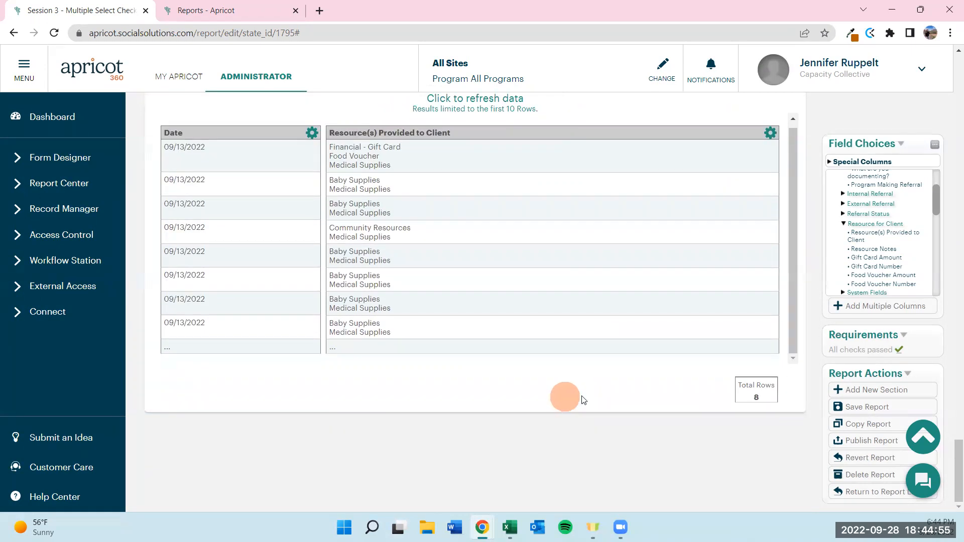
- Add a new section at the end of the report and name it Resources Distributed - Section Count
left_click(849, 390)
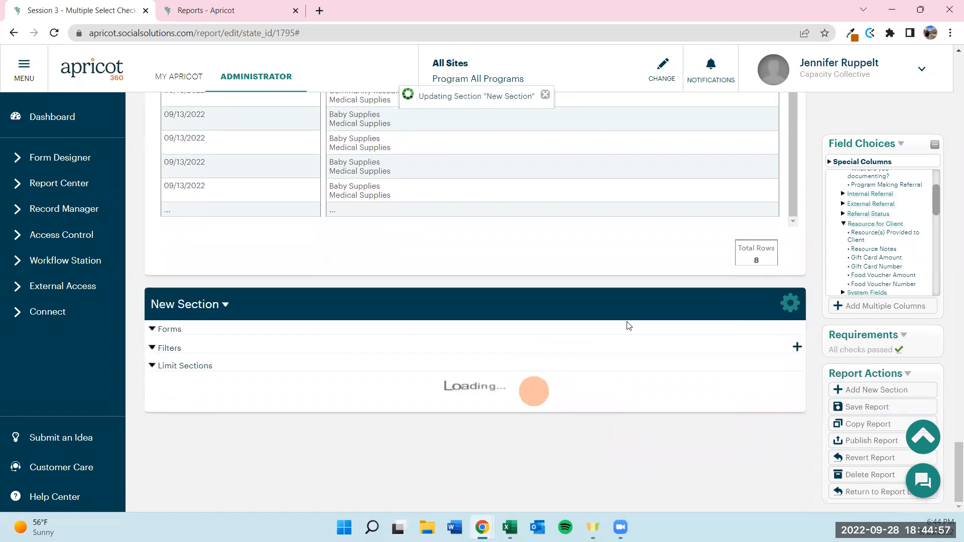
left_click(792, 304)
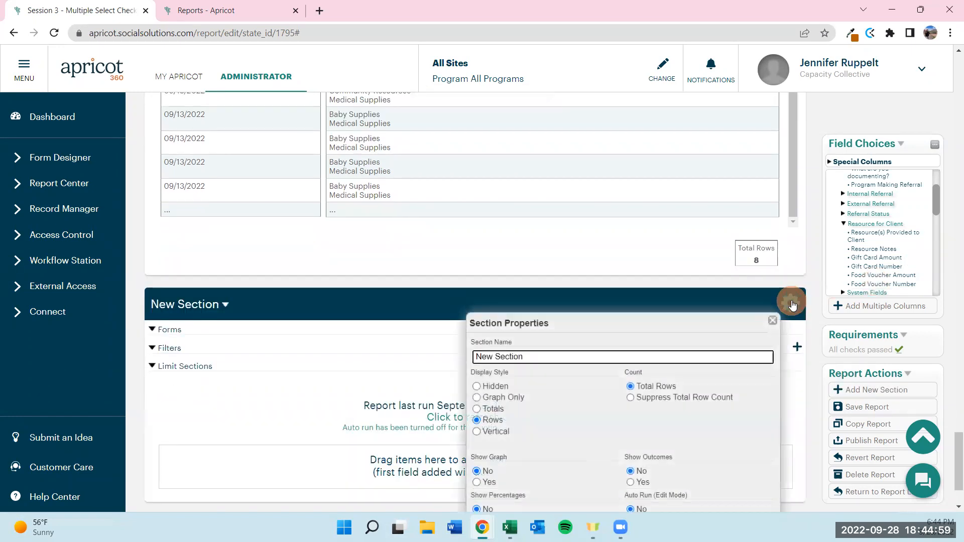
key("ctrl+a")
type("Res")
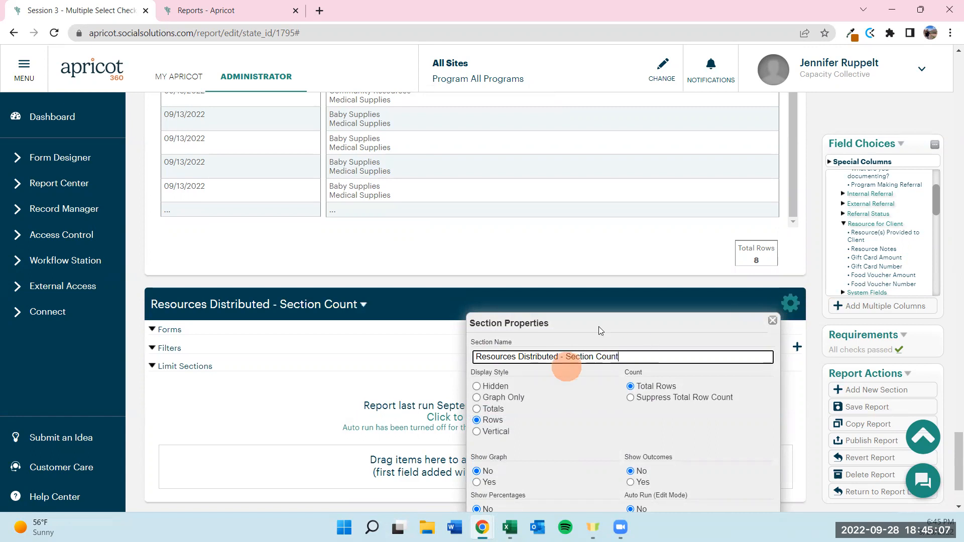
scroll(628, 347, "down", 2)
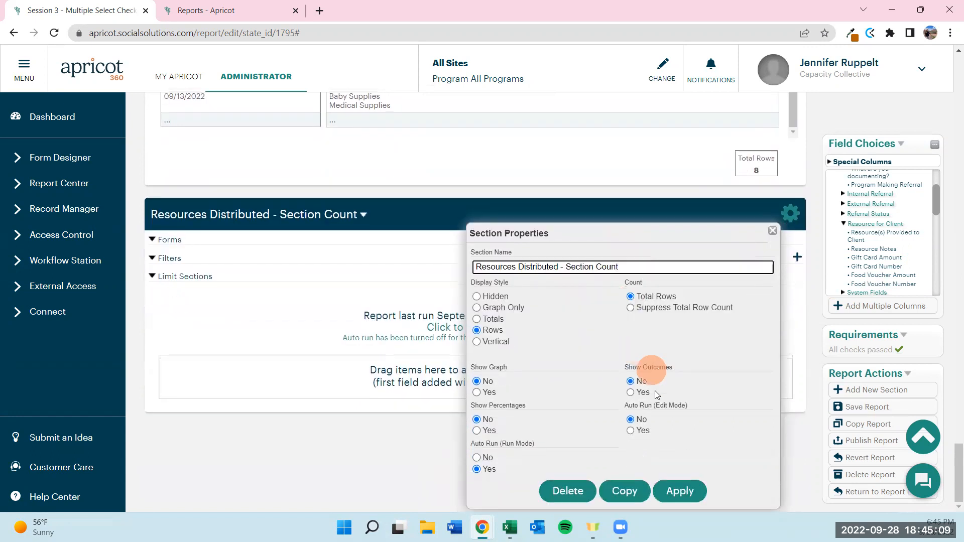
left_click(668, 494)
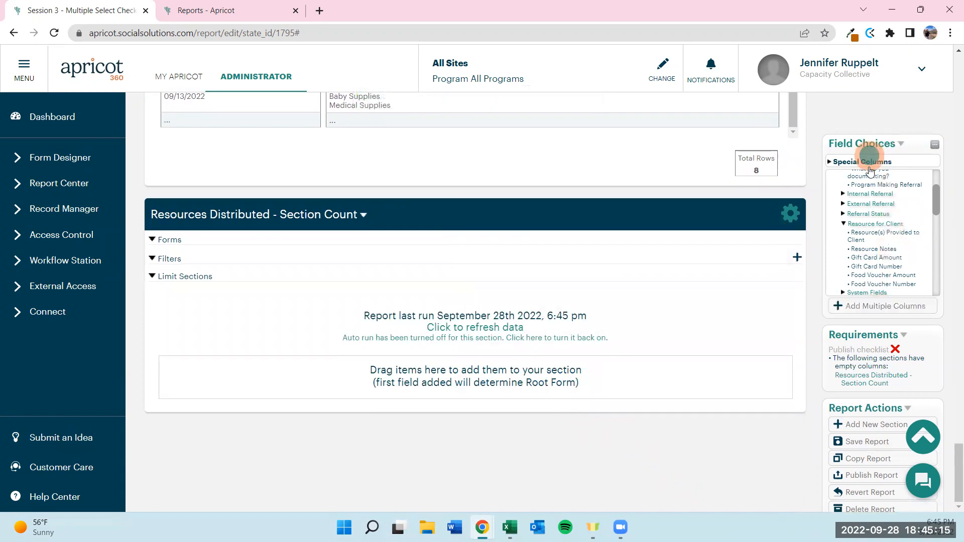
- Add five Section Count summary columns to the empty Resources Distributed - Section Count section
left_click(836, 162)
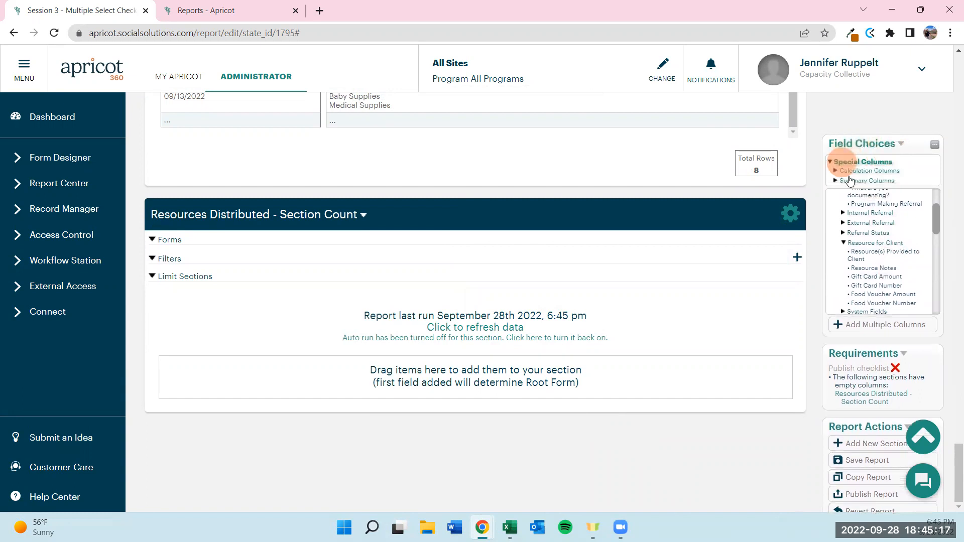
left_click(883, 181)
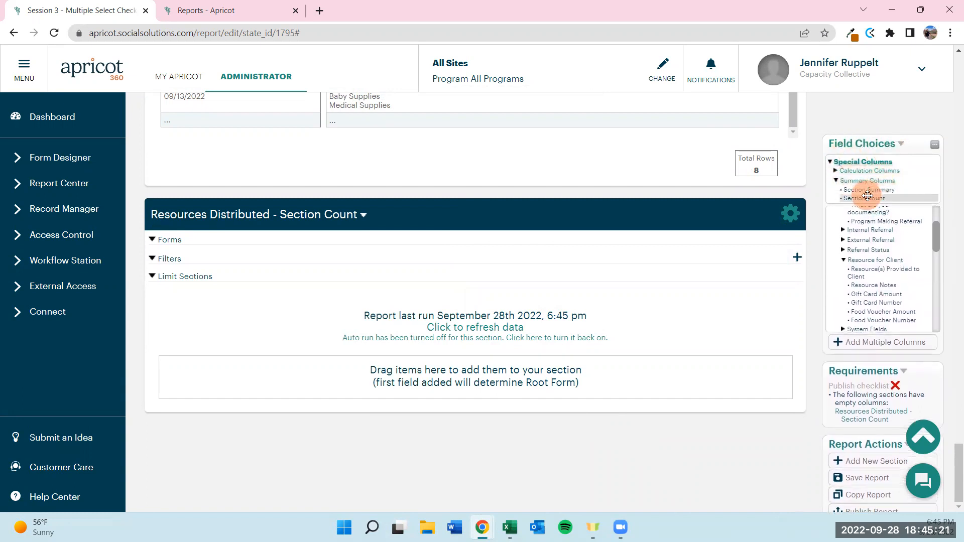
left_click_drag(878, 198, 602, 367)
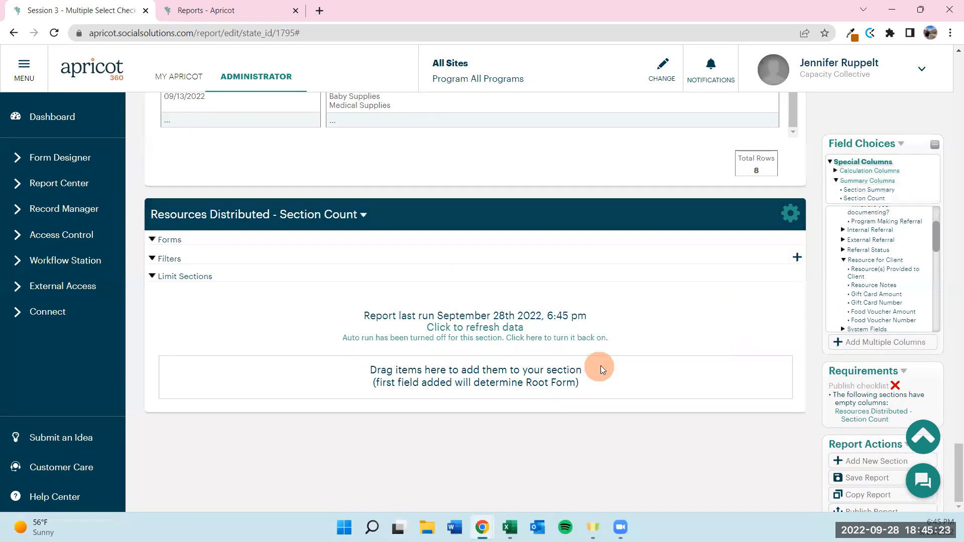
left_click_drag(866, 198, 765, 380)
left_click_drag(849, 208, 754, 393)
left_click_drag(844, 196, 749, 370)
left_click_drag(850, 199, 755, 374)
- Make the first Section Count column count the Baby Supplies section with a Value summary, and turn the section's auto run back on
left_click(269, 374)
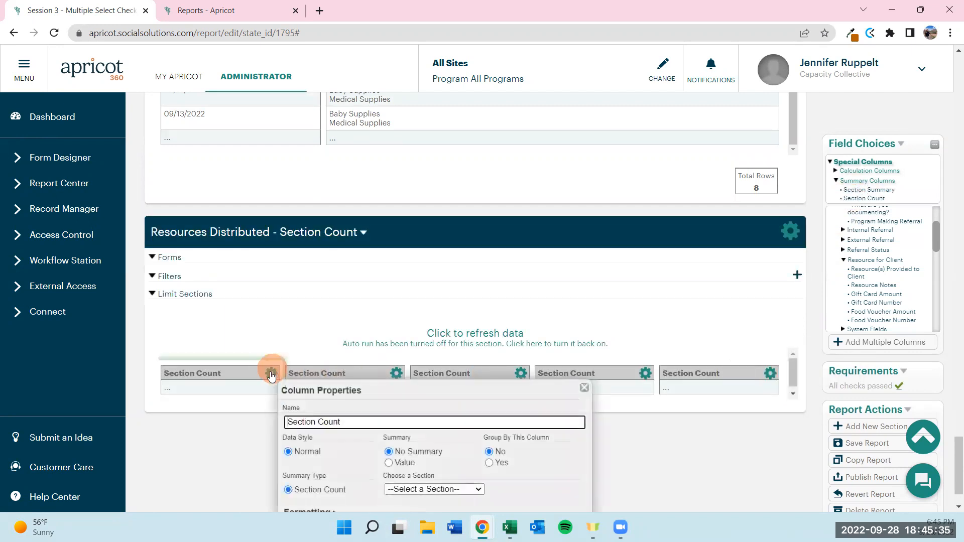
scroll(242, 416, "down", 2)
left_click(413, 431)
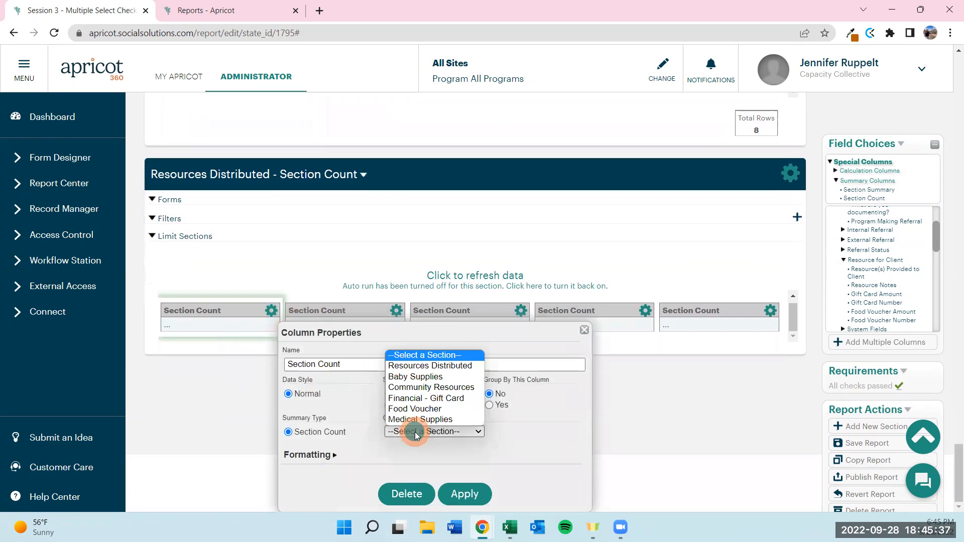
left_click(425, 377)
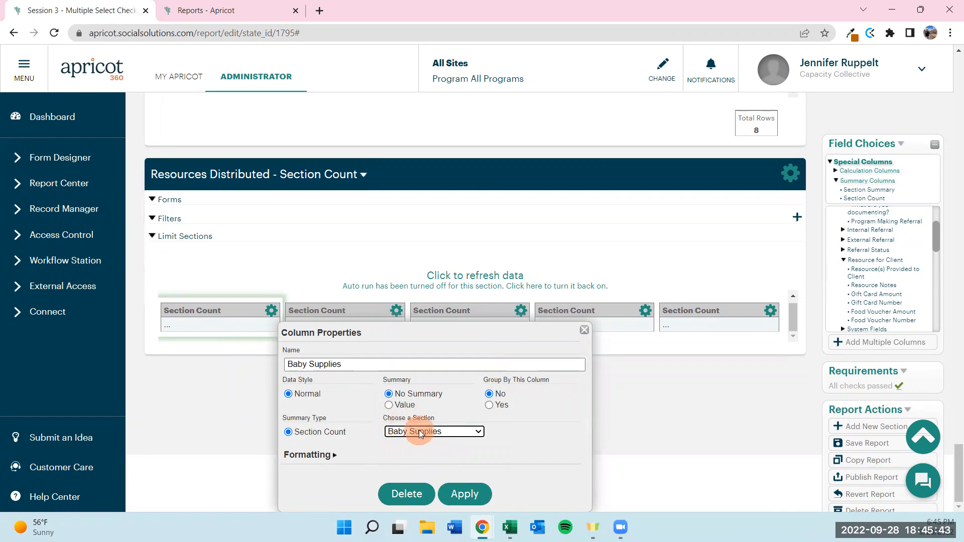
left_click(388, 406)
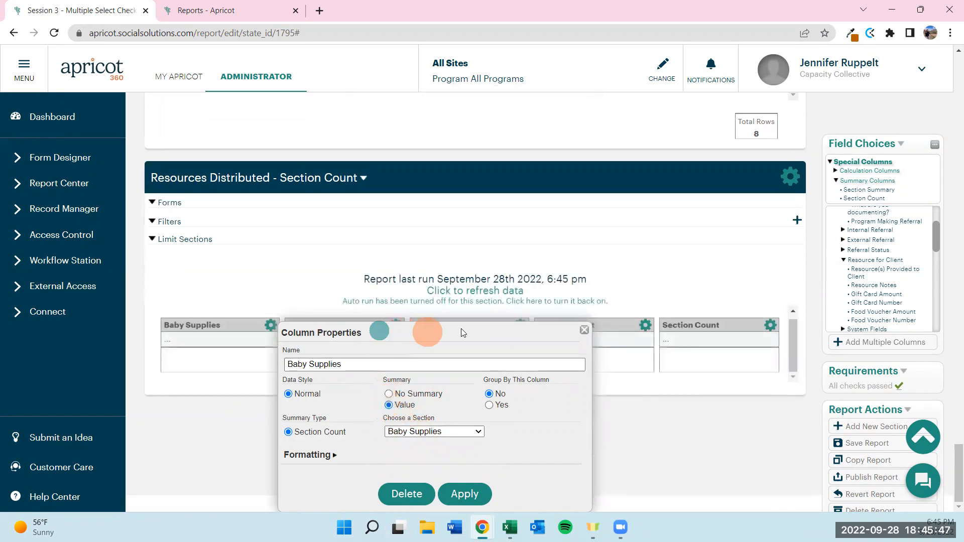
left_click(509, 452)
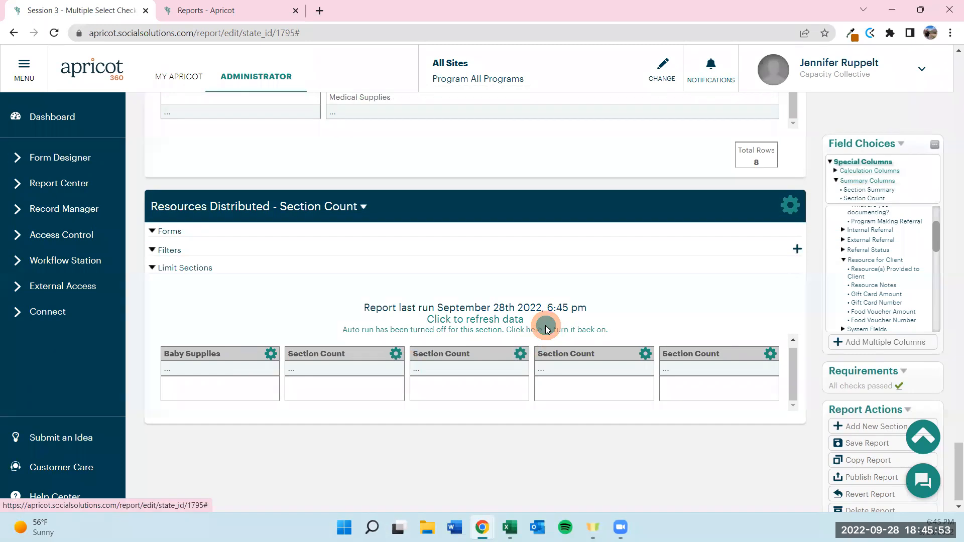
left_click(546, 329)
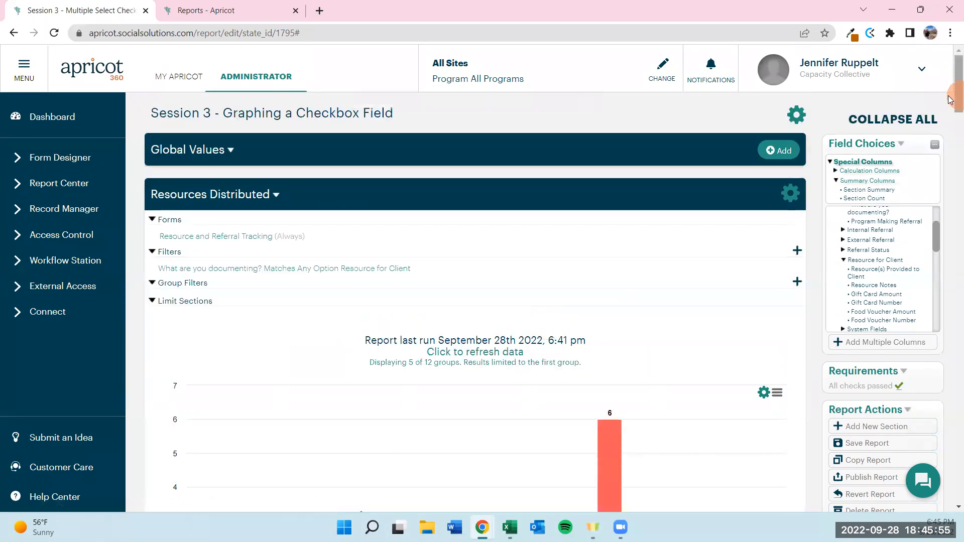
left_click_drag(951, 150, 950, 495)
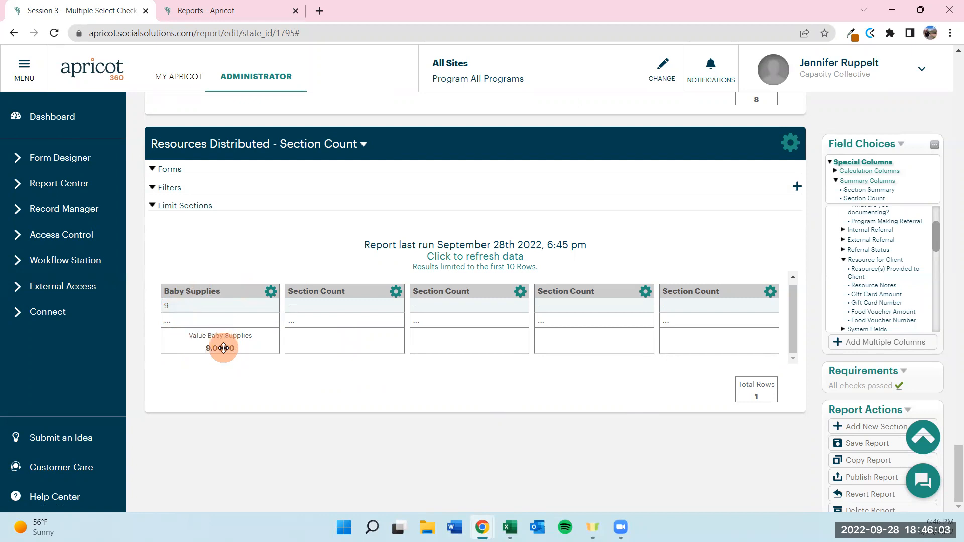
- Make the second Section Count column count the Community Resources section with a Value summary
left_click(395, 291)
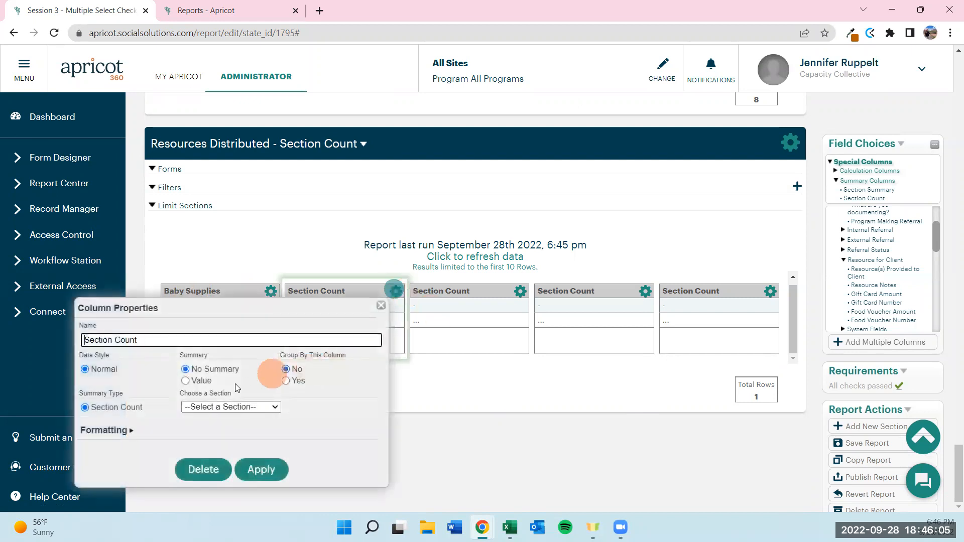
left_click(234, 407)
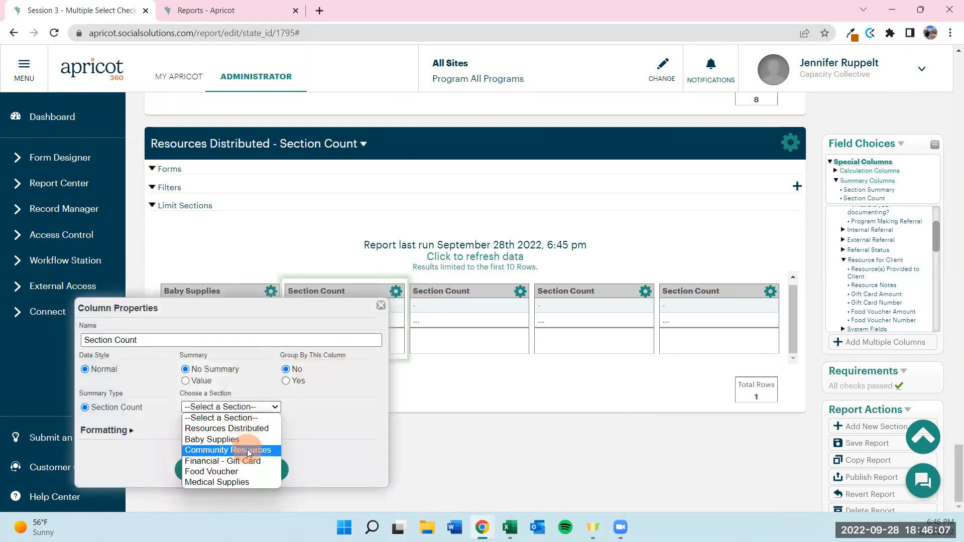
left_click(247, 449)
left_click(186, 382)
left_click(261, 469)
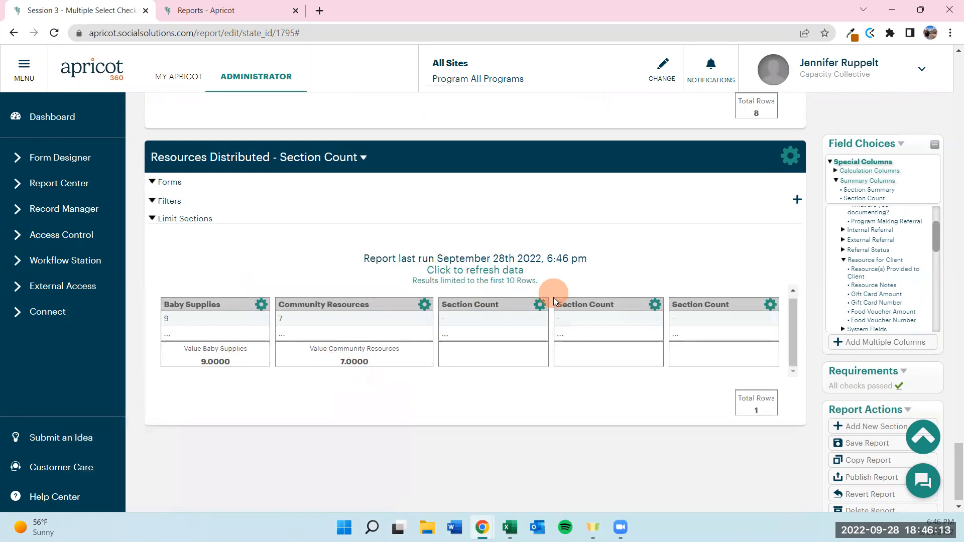
- Make the third Section Count column count the Financial - Gift Card section with a Value summary
left_click(540, 305)
left_click_drag(420, 312, 283, 247)
left_click(242, 350)
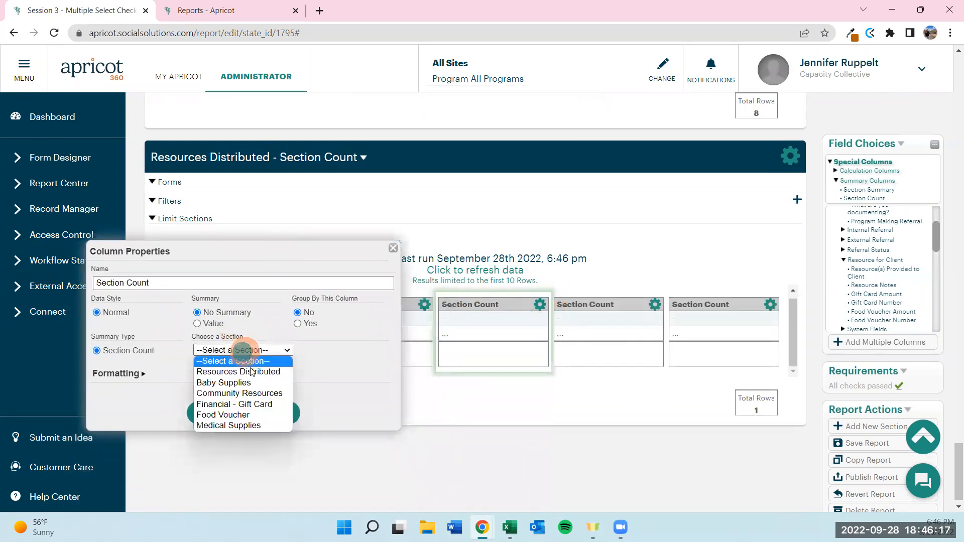
left_click(258, 405)
left_click(258, 409)
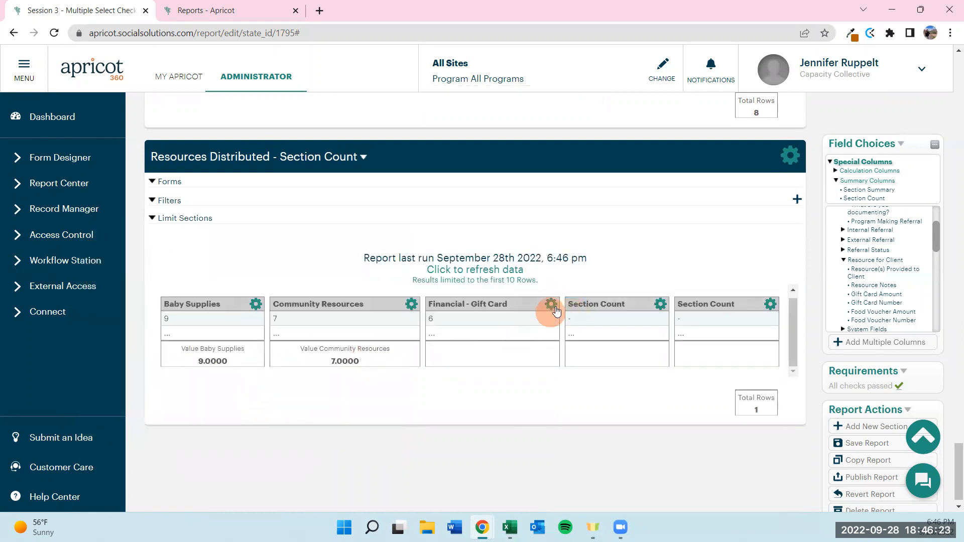
left_click(552, 309)
left_click(346, 395)
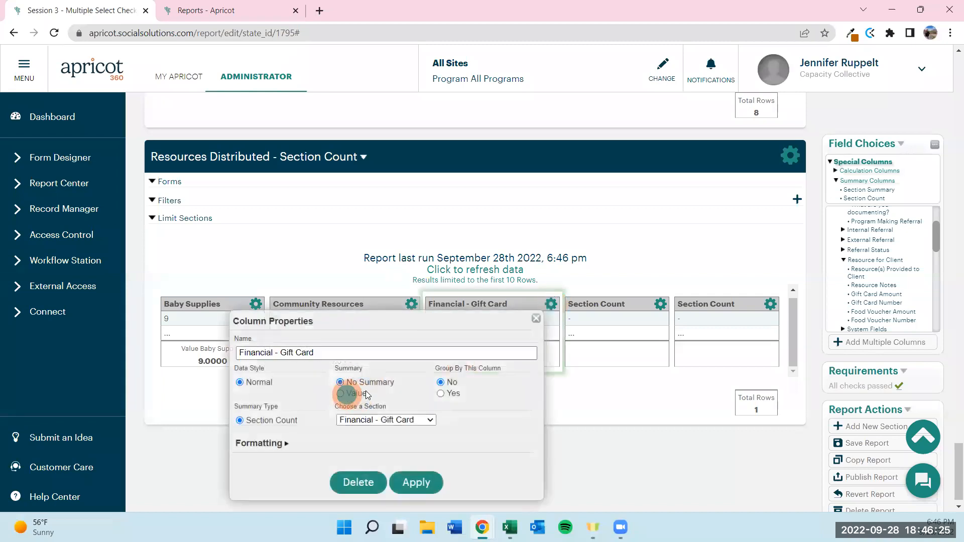
left_click_drag(418, 326, 250, 287)
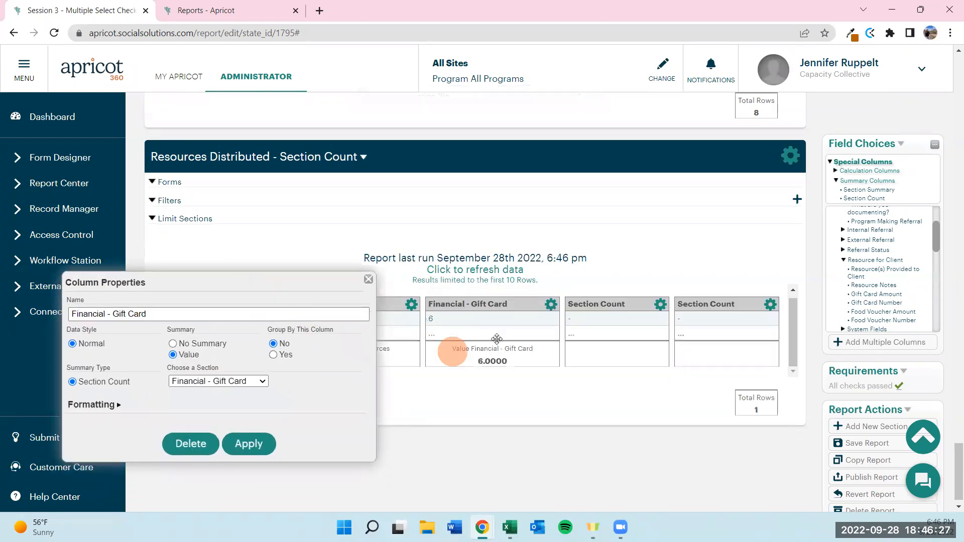
left_click(260, 442)
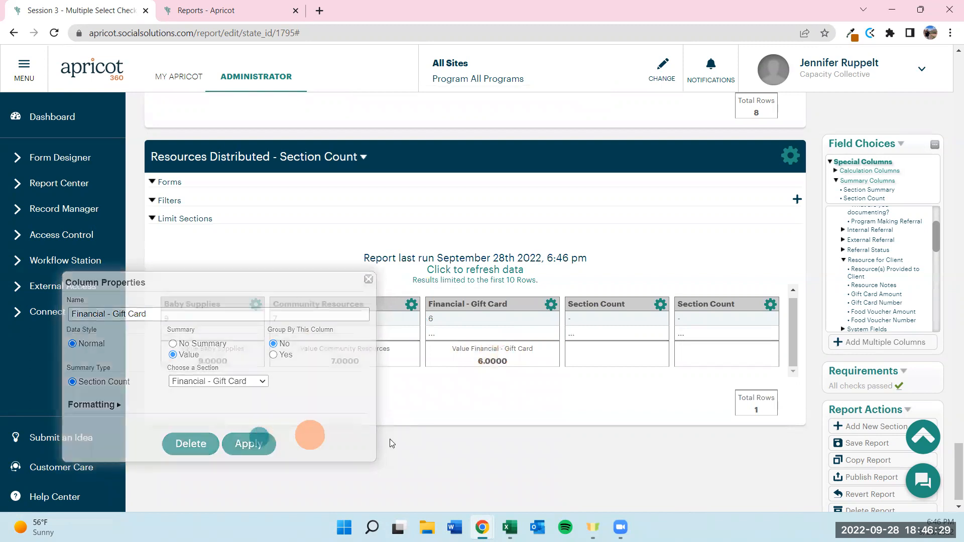
- Make the fourth Section Count column count the Food Voucher section with a Value summary
left_click(662, 305)
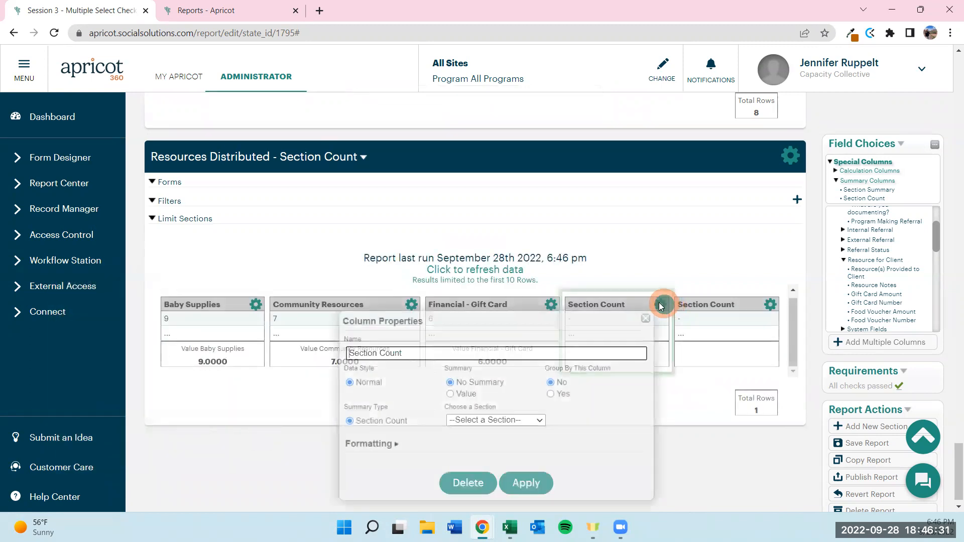
left_click_drag(478, 323, 360, 310)
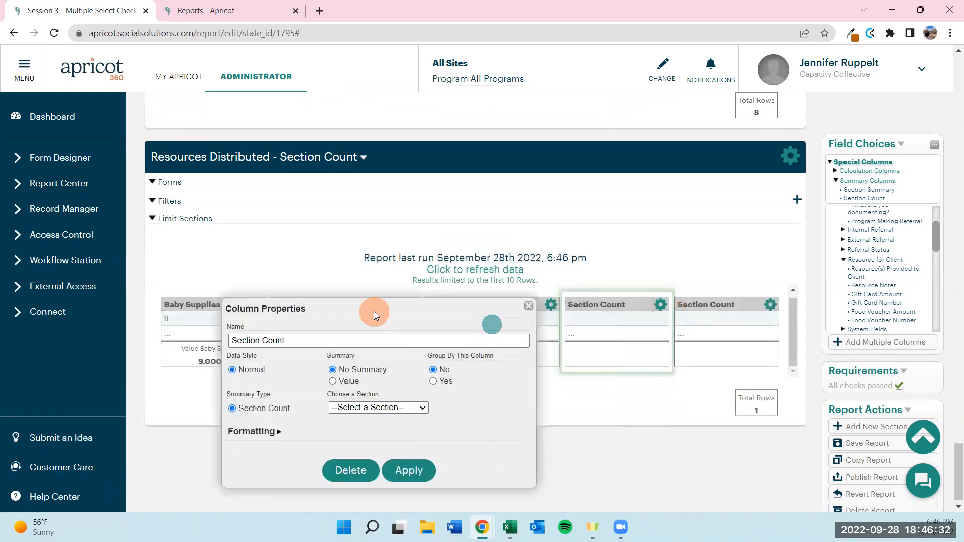
left_click(414, 407)
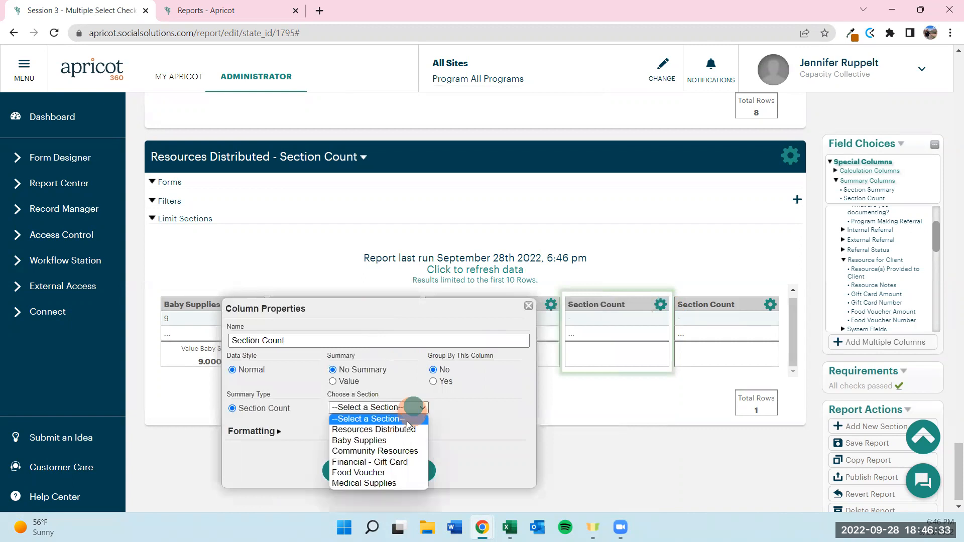
left_click(405, 472)
left_click(334, 381)
left_click(409, 470)
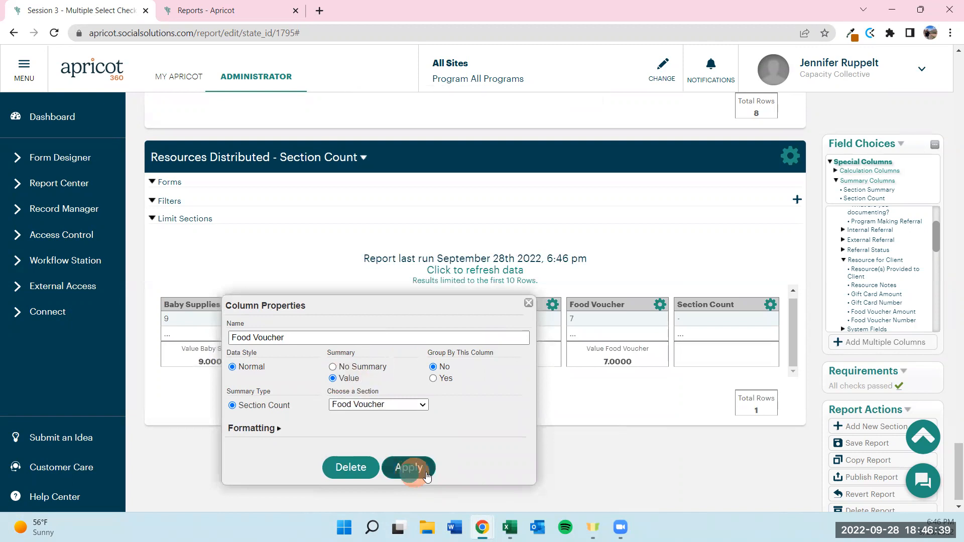
- Make the last Section Count column count the Medical Supplies section with a Value summary
left_click(769, 308)
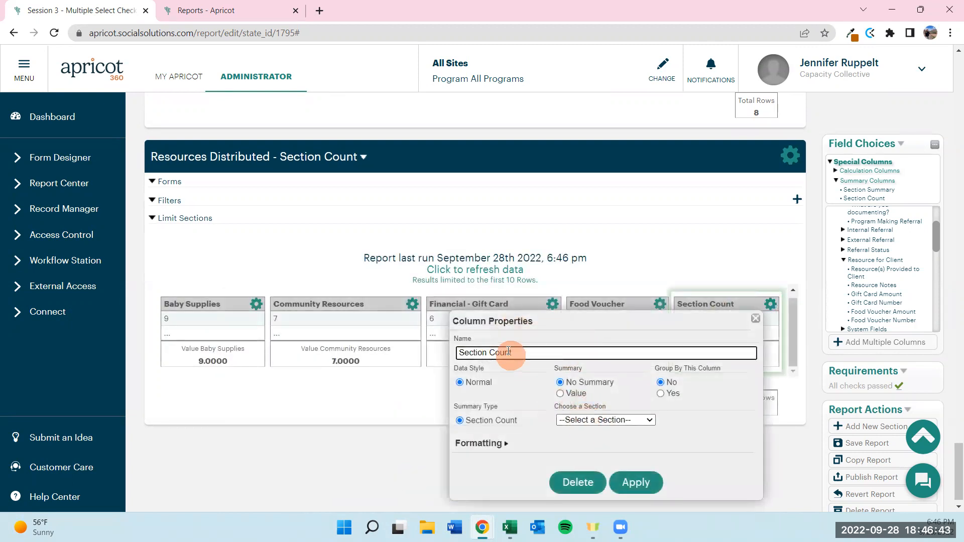
left_click(584, 420)
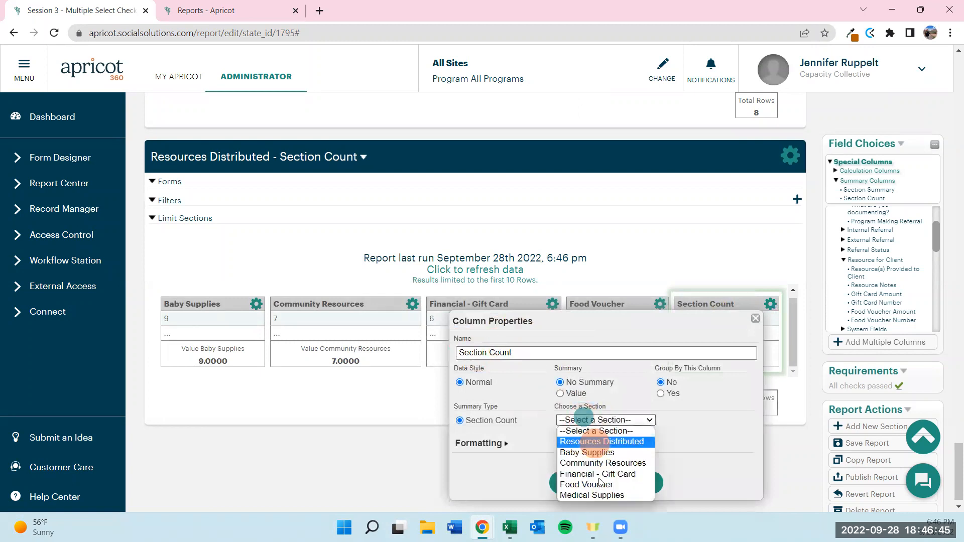
left_click(583, 497)
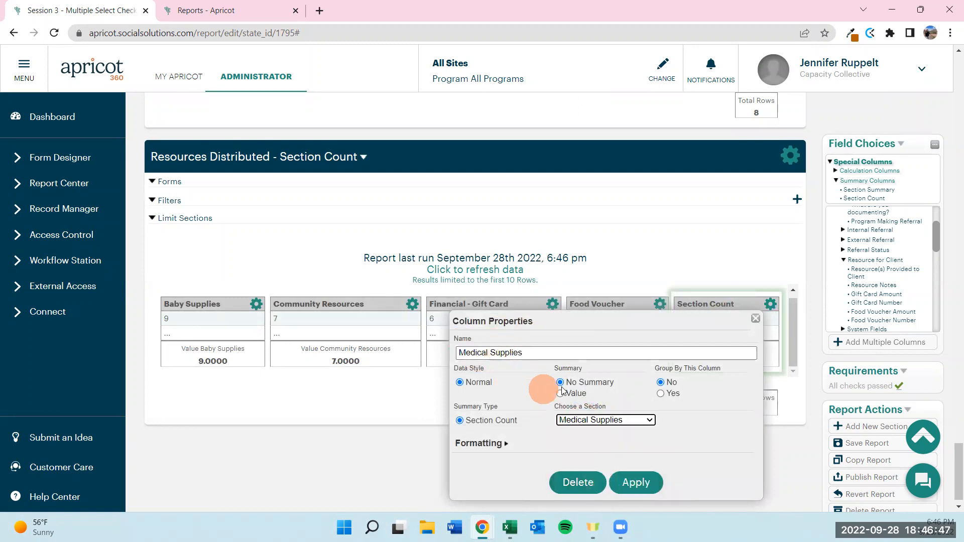
left_click(636, 482)
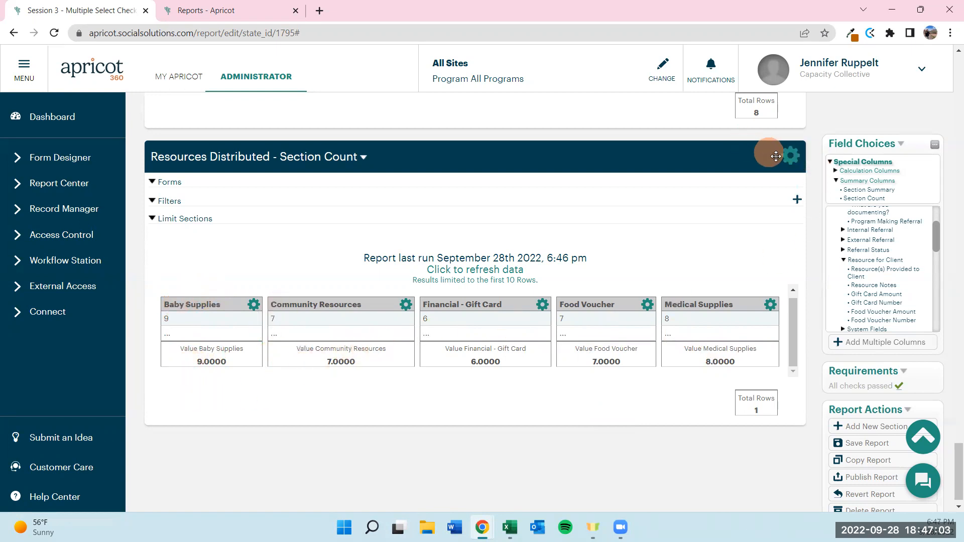
- Enable the graph display for the Resources Distributed - Section Count section
left_click(792, 158)
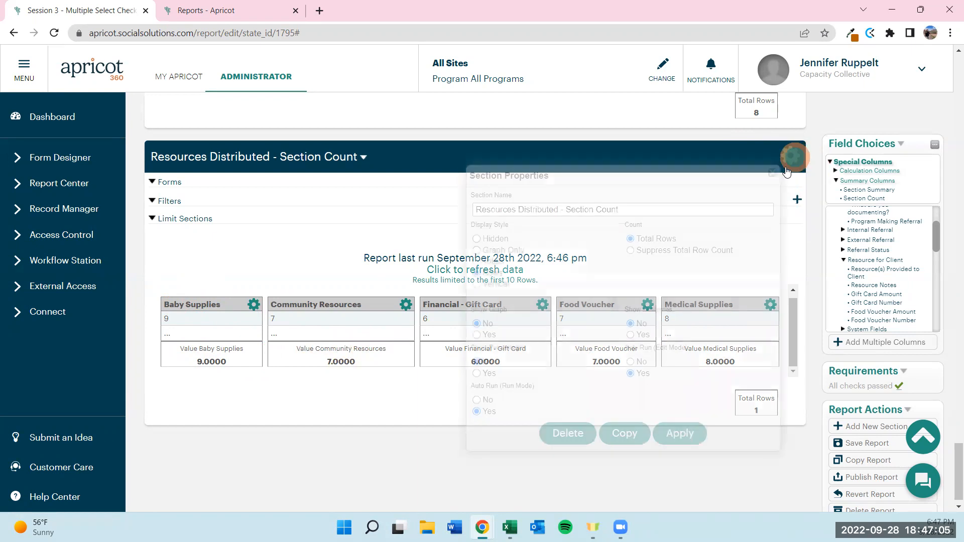
left_click(478, 335)
left_click(684, 434)
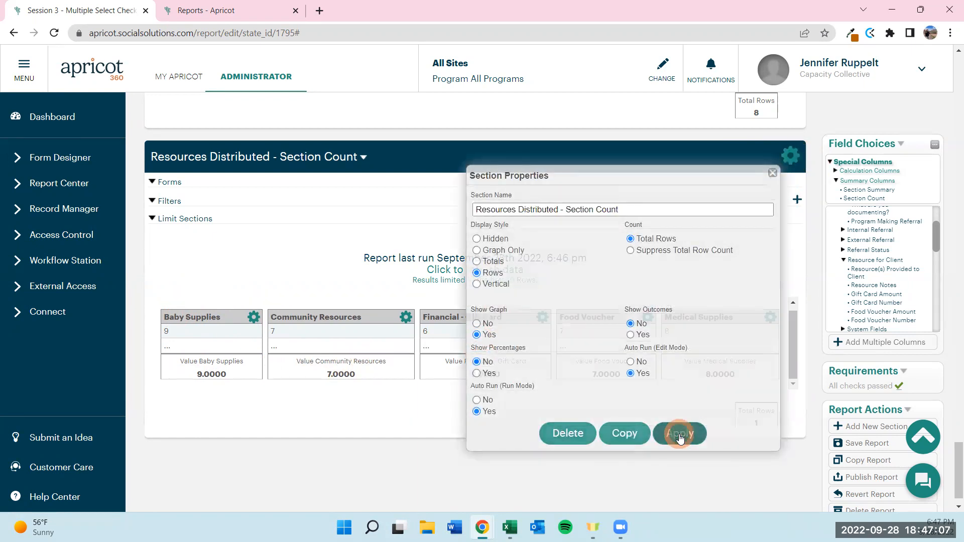
- Set the new graph's type to Column and its data source to Summaries
scroll(633, 358, "down", 1)
scroll(633, 357, "down", 2)
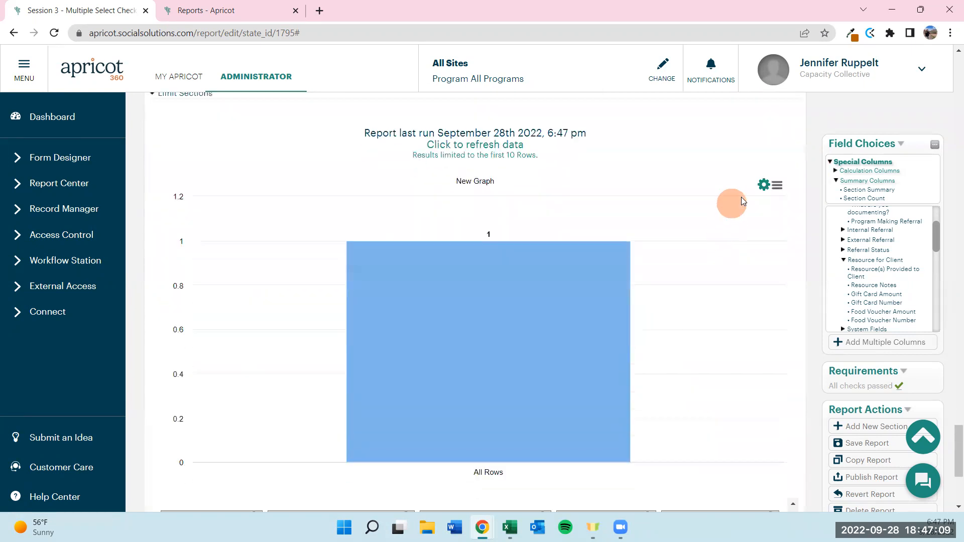
left_click(762, 187)
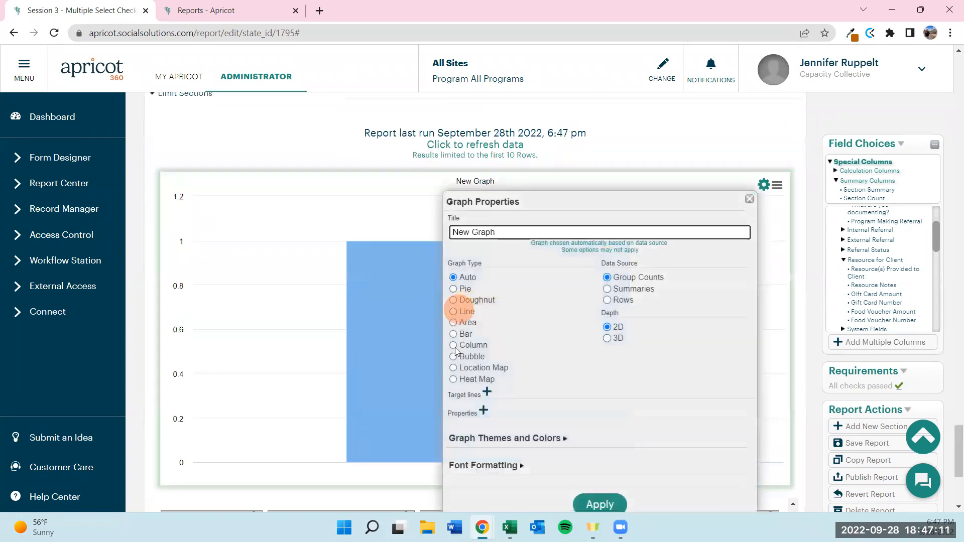
left_click(455, 345)
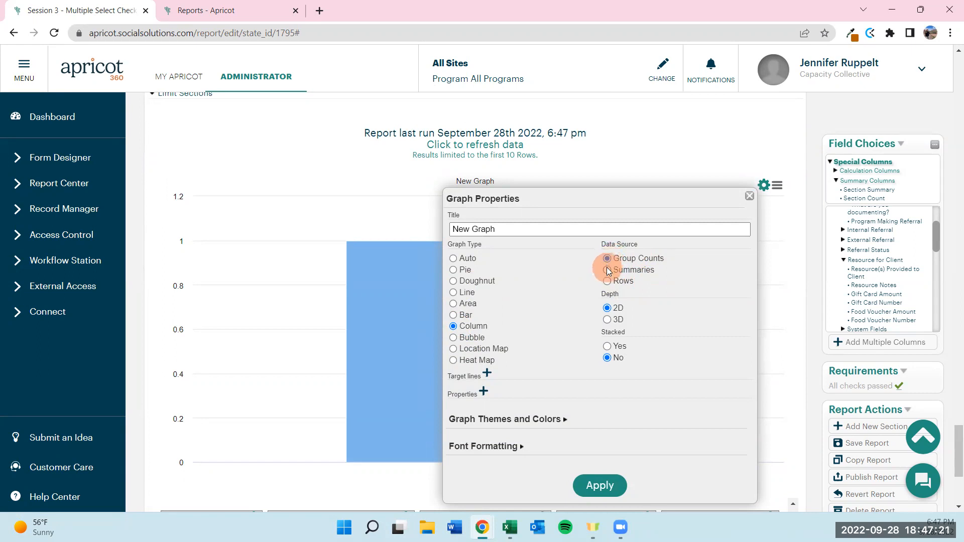
scroll(297, 415, "down", 4)
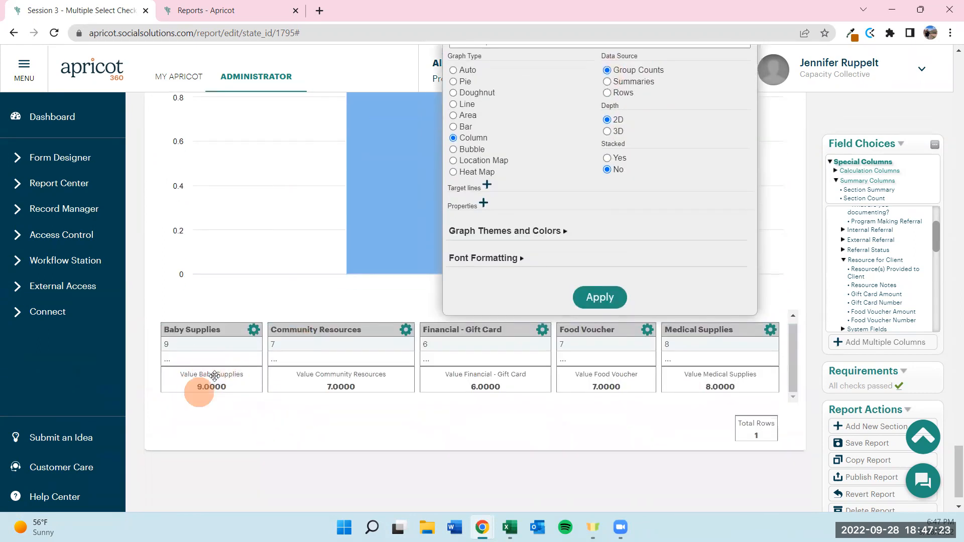
scroll(242, 444, "up", 1)
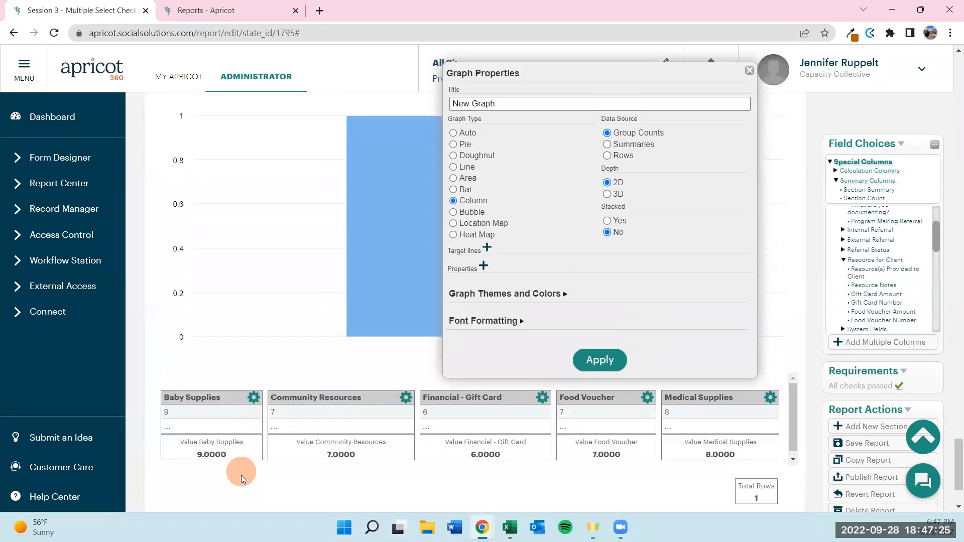
left_click(607, 145)
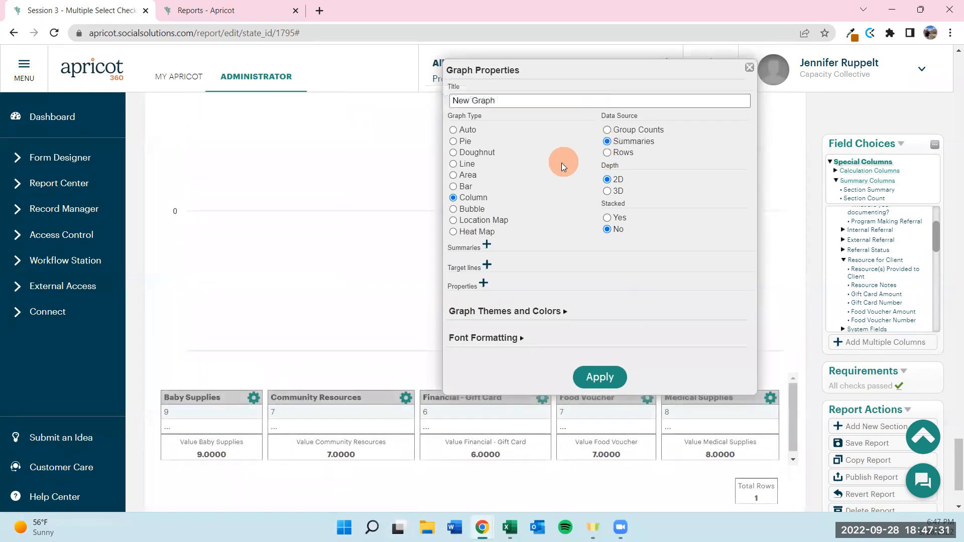
- Add the Value Baby Supplies and Value Community Resources summaries to the column graph
left_click(486, 245)
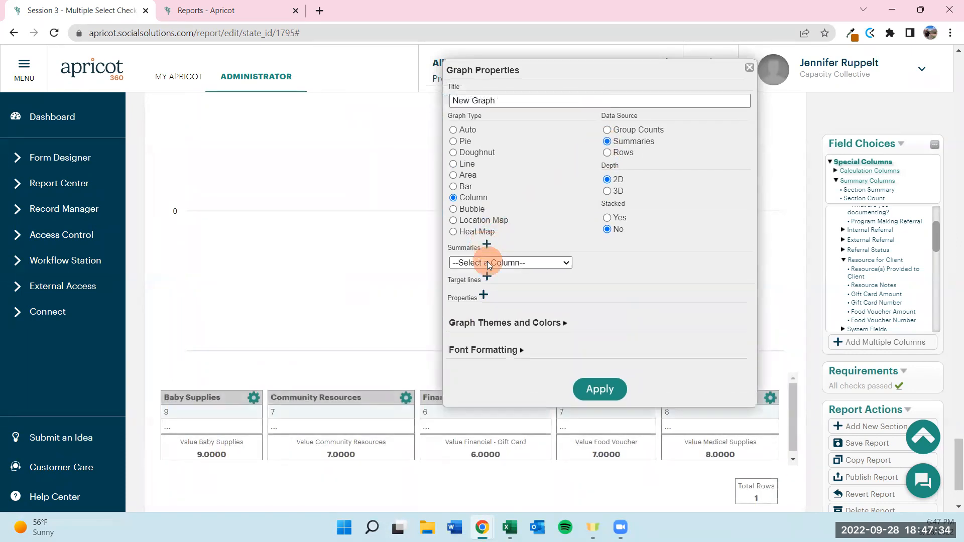
left_click(520, 264)
left_click(522, 284)
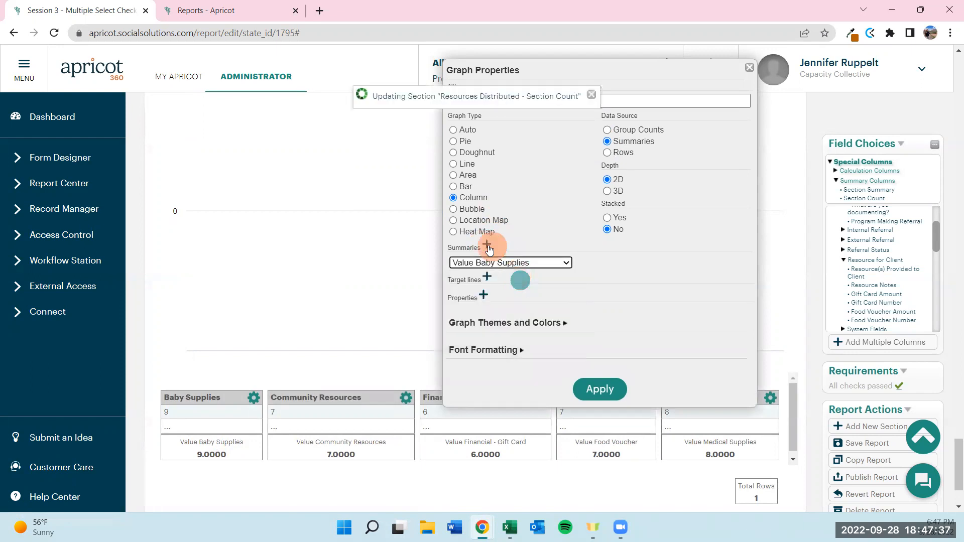
left_click(487, 231)
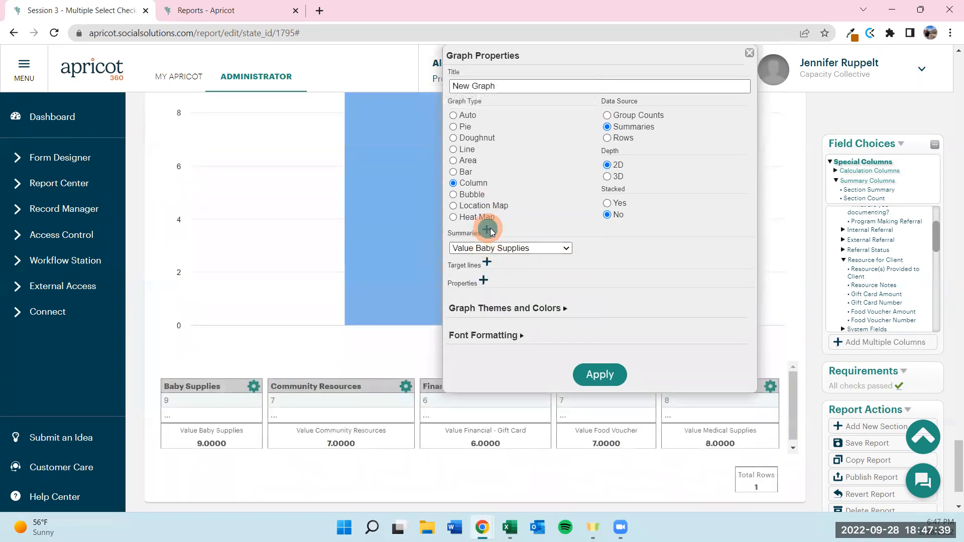
left_click(519, 292)
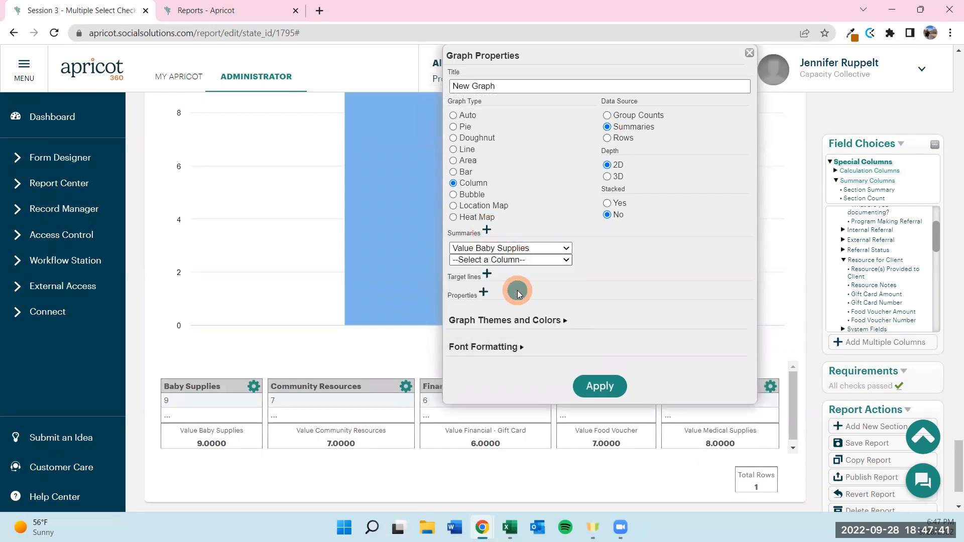
- Add the Value Financial - Gift Card and Value Food Voucher summaries to the column graph
left_click(488, 216)
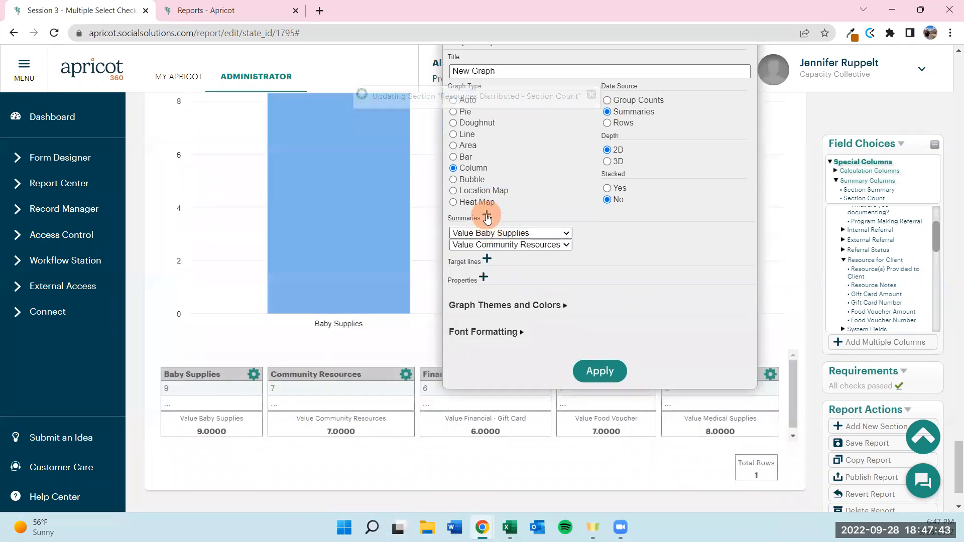
left_click(505, 257)
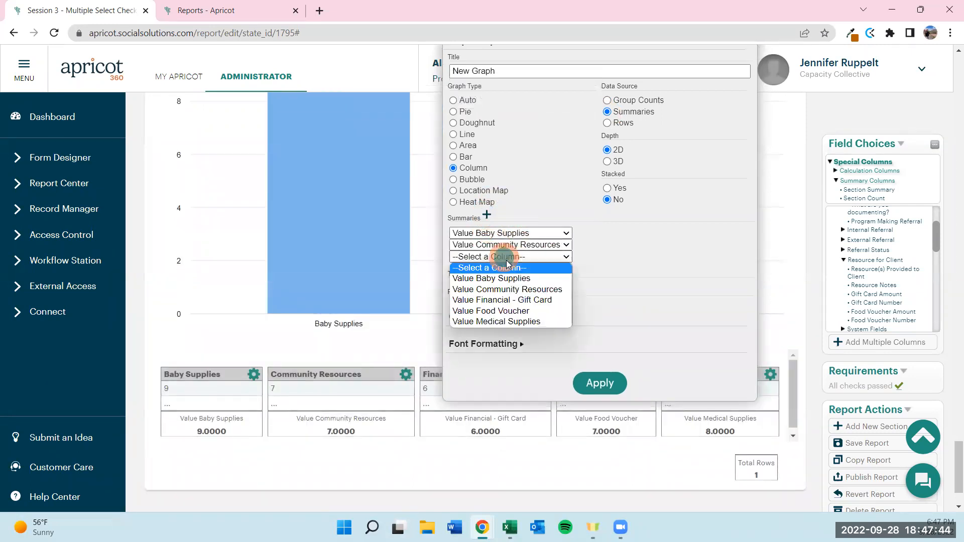
left_click(527, 300)
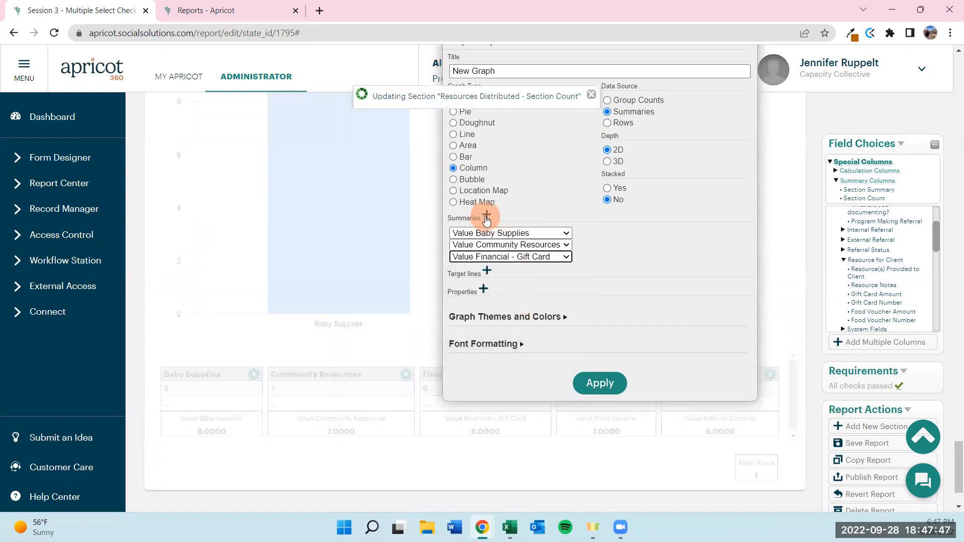
scroll(485, 211, "down", 1)
left_click(487, 203)
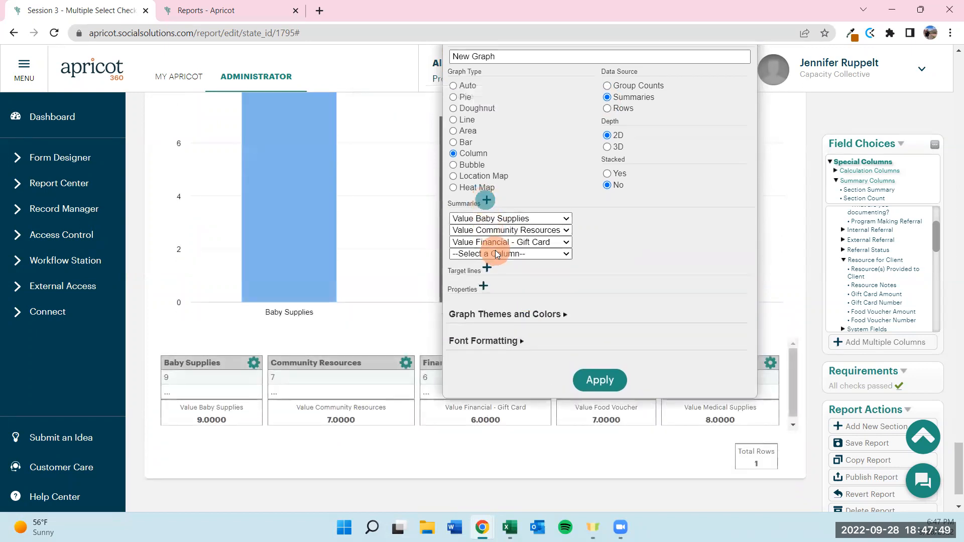
left_click(500, 253)
left_click(525, 308)
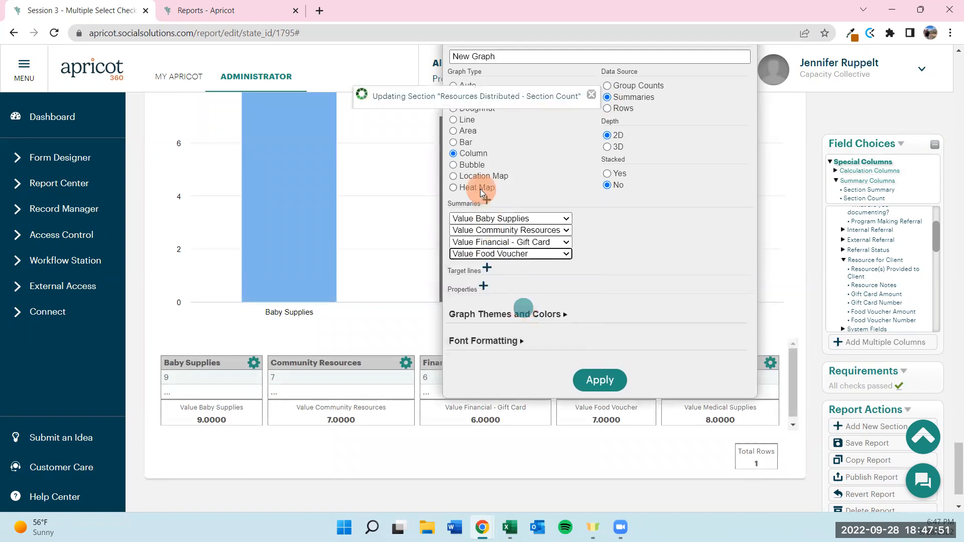
- Add the Value Medical Supplies summary to the column graph and apply the graph properties
scroll(486, 196, "down", 1)
left_click(486, 187)
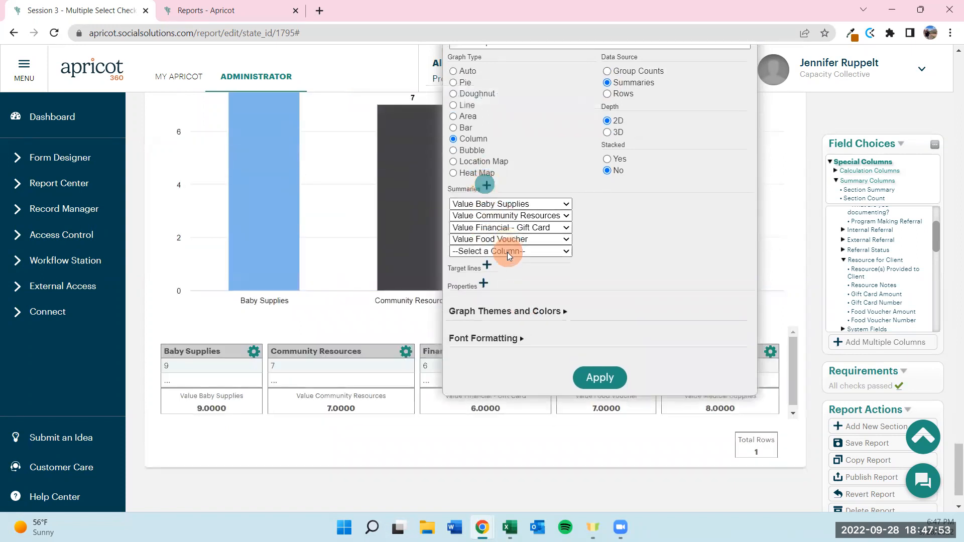
left_click(508, 251)
left_click(512, 316)
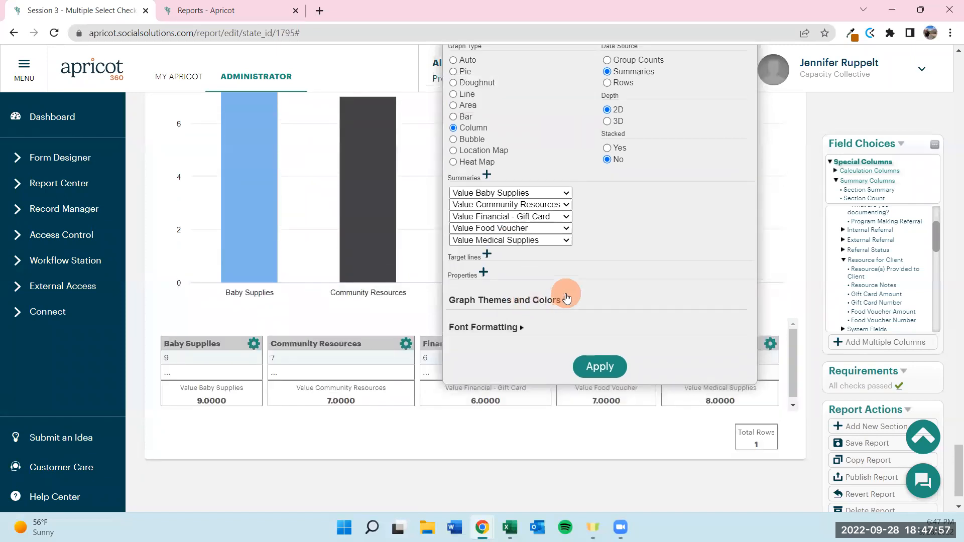
scroll(578, 322, "up", 1)
left_click(602, 424)
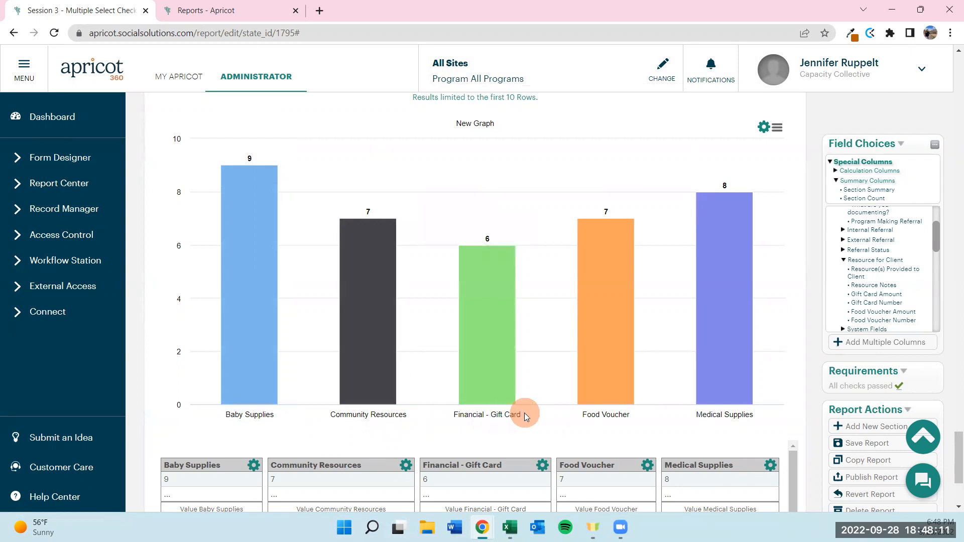
- Title the column graph "Resources Distributed" in its graph properties
left_click(764, 129)
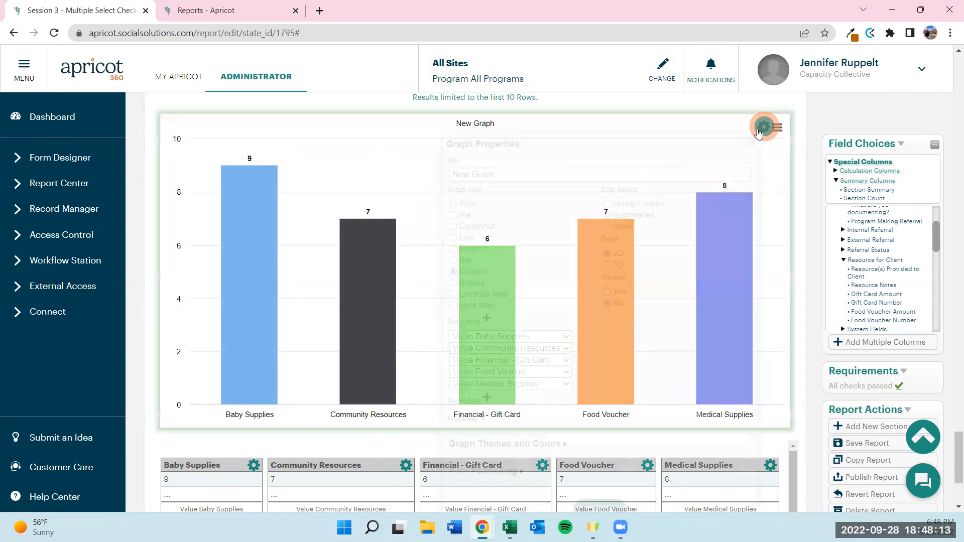
triple_click(562, 176)
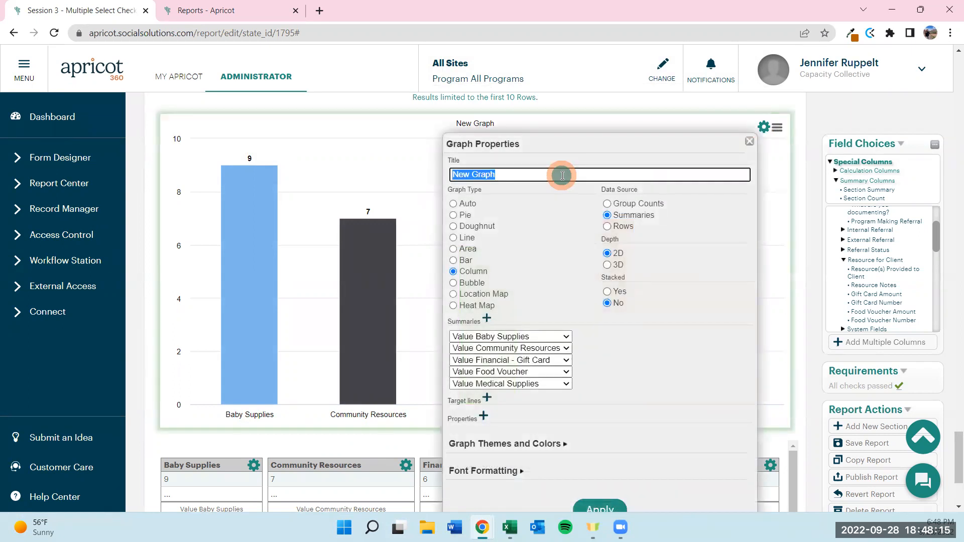
type("Resources Distributed")
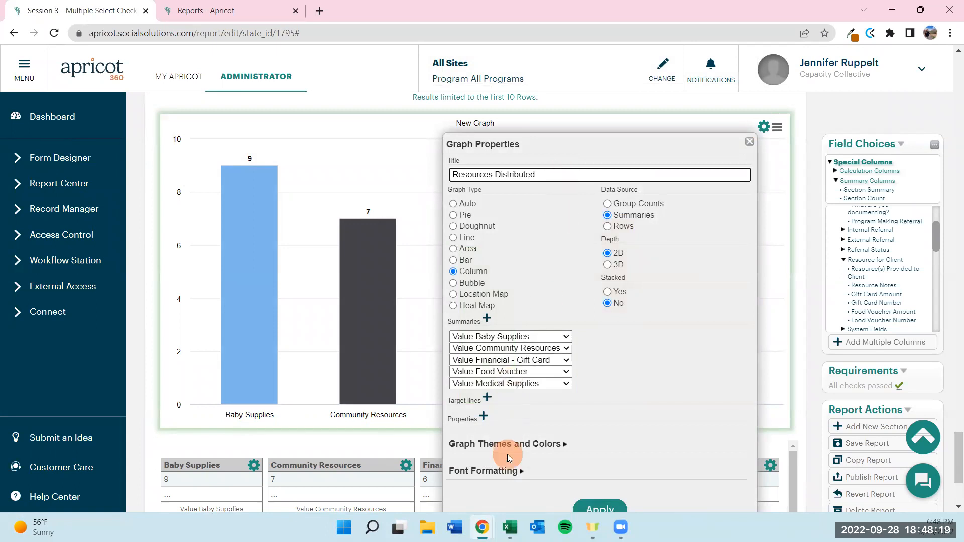
- Set the graph's color theme to Fint
left_click(522, 444)
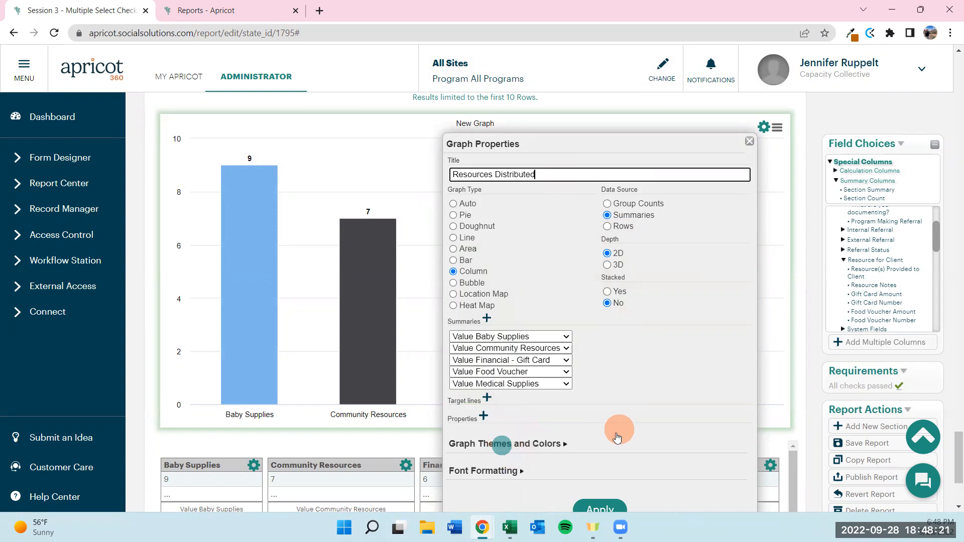
left_click(495, 408)
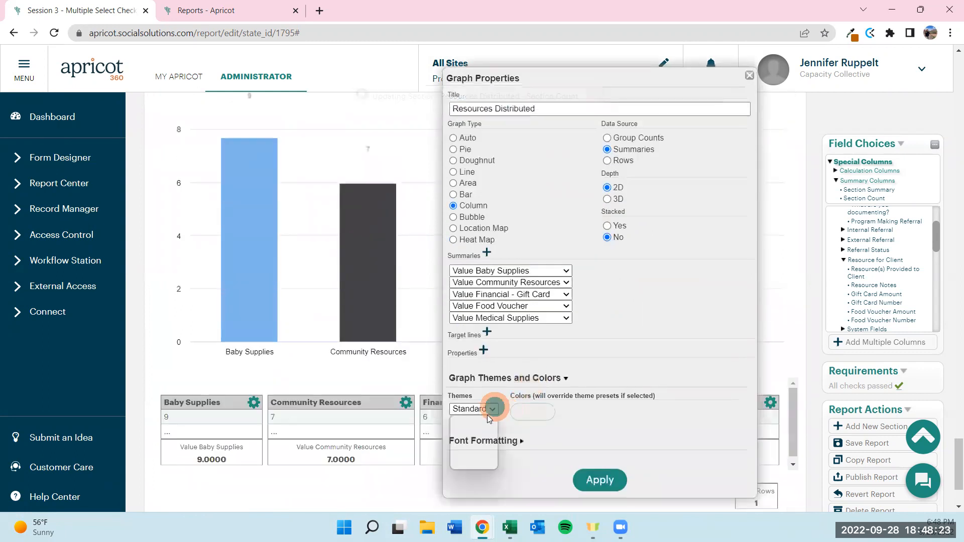
left_click(476, 442)
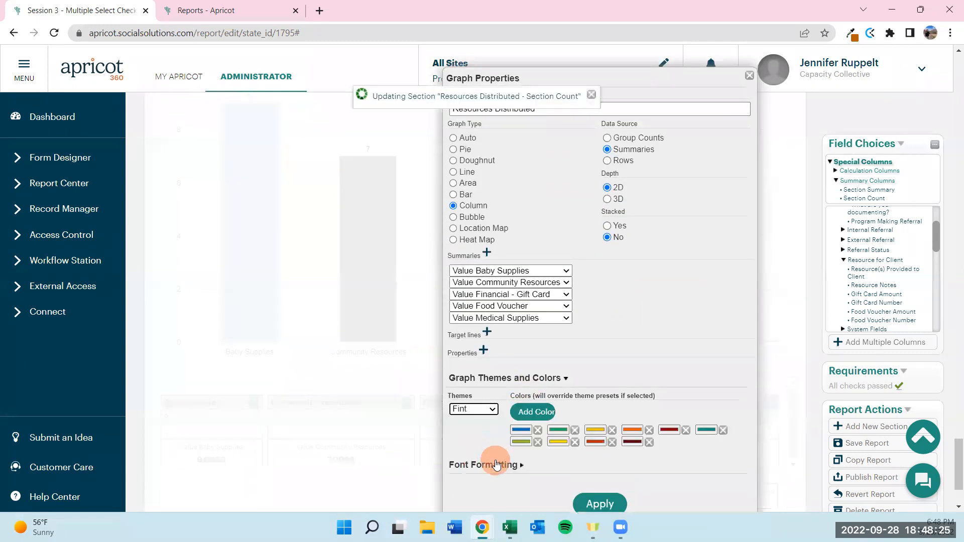
- Adjust the graph's font formatting and apply the graph properties
left_click(506, 461)
scroll(509, 463, "down", 3)
left_click(590, 374)
left_click(582, 427)
left_click(589, 441)
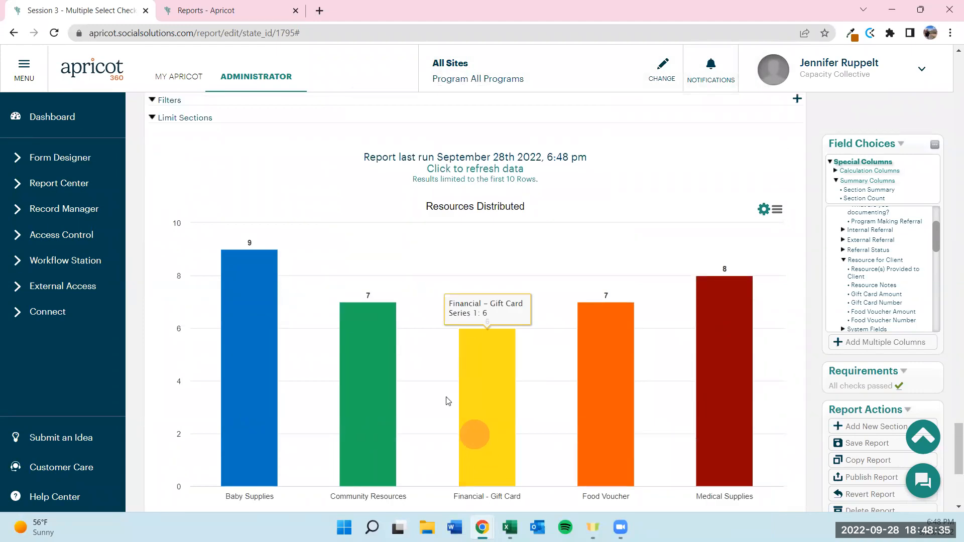
scroll(782, 415, "up", 1)
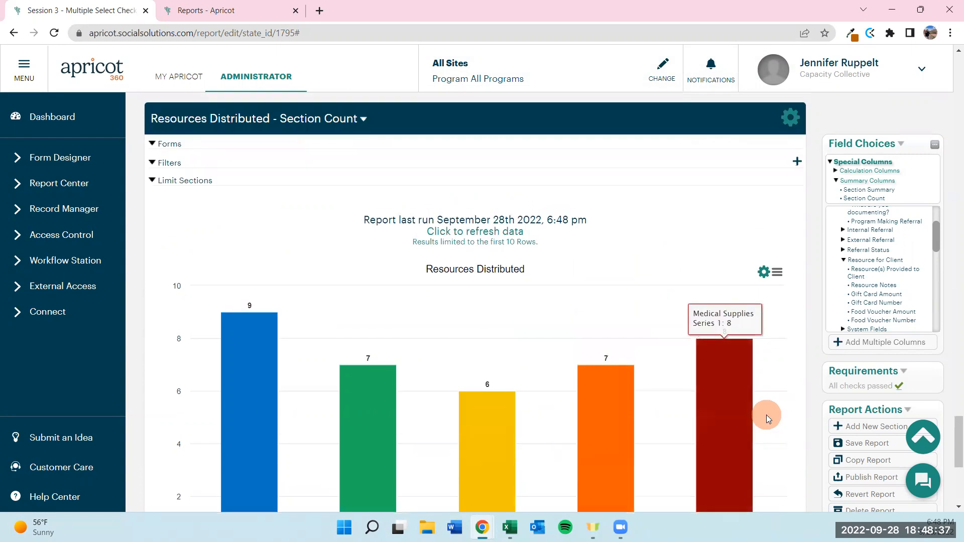